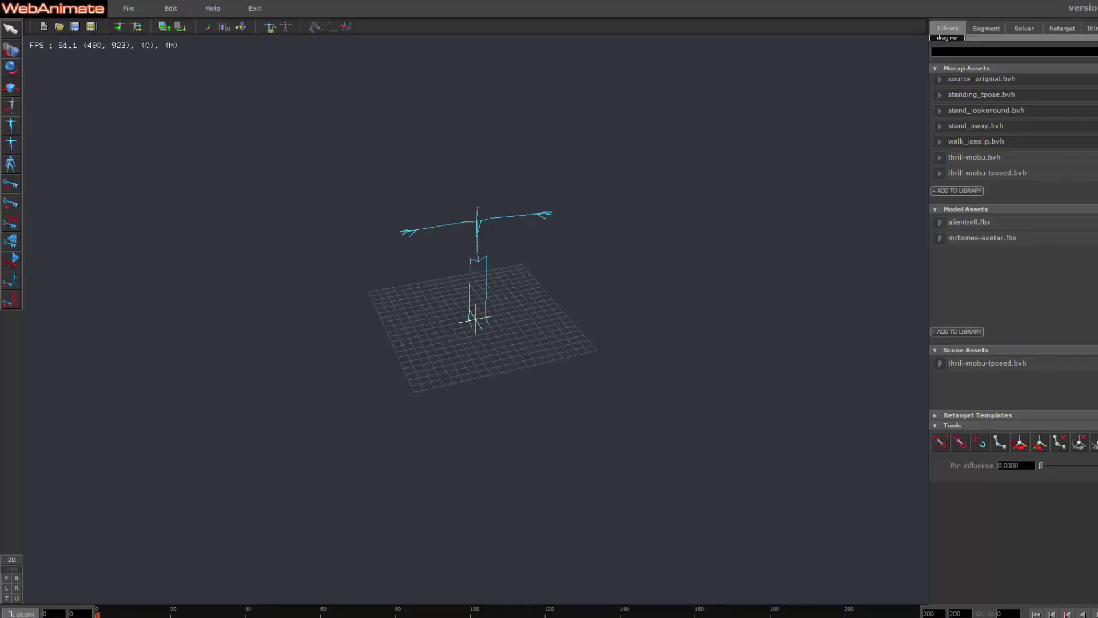
- Add mrbones-avatar.fbx to the scene, select the mocap hips and avatar, and retarget the mocap onto it
drag(99, 616, 98, 615)
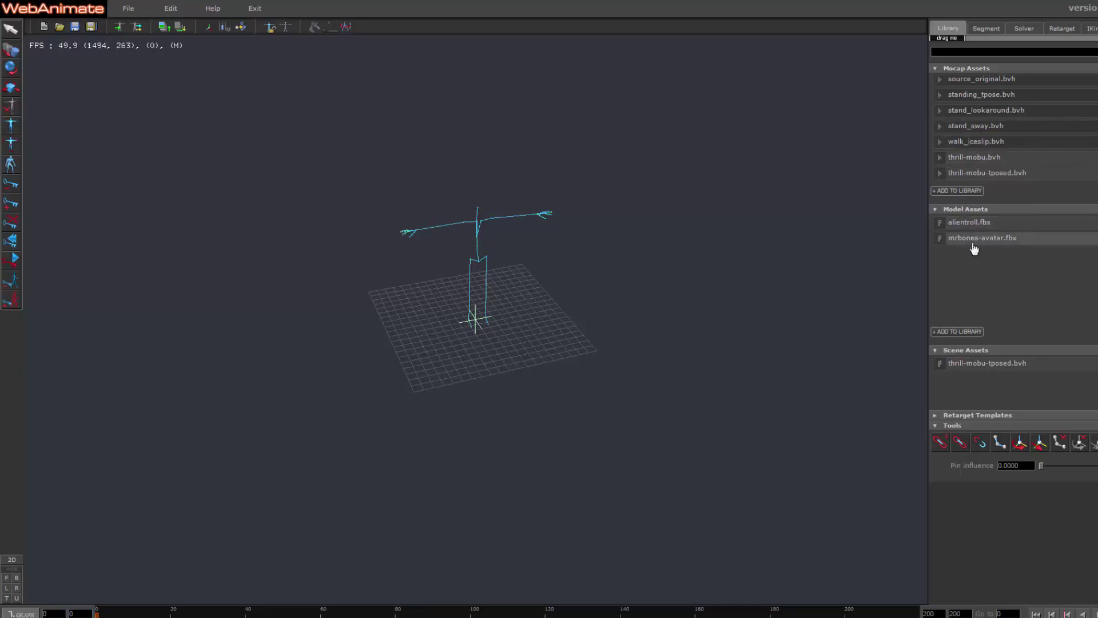
drag(484, 334, 485, 334)
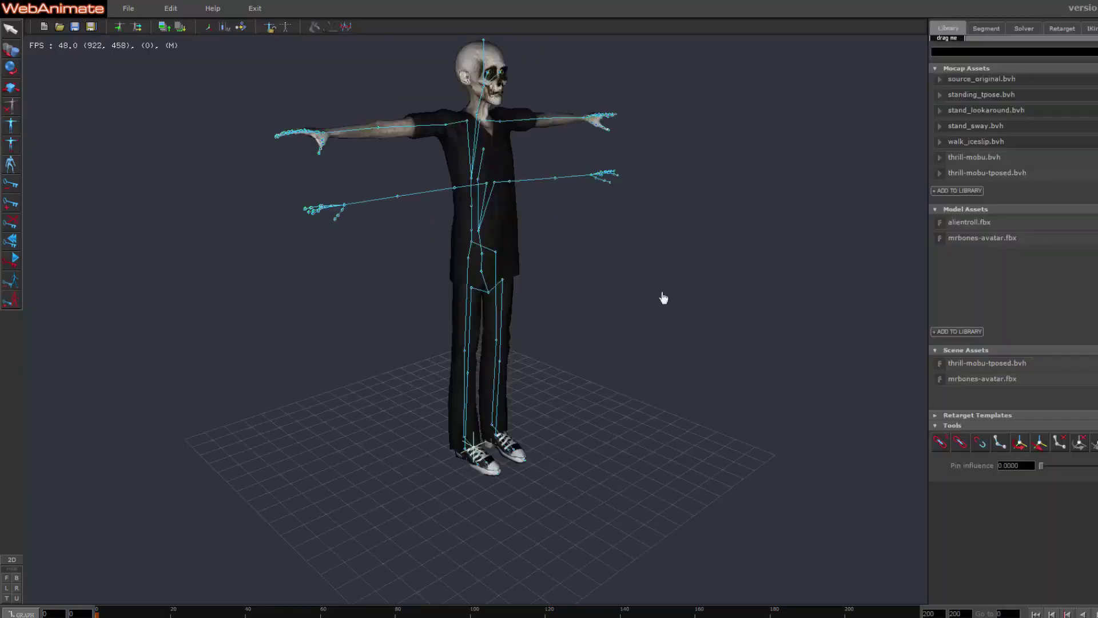
click(487, 298)
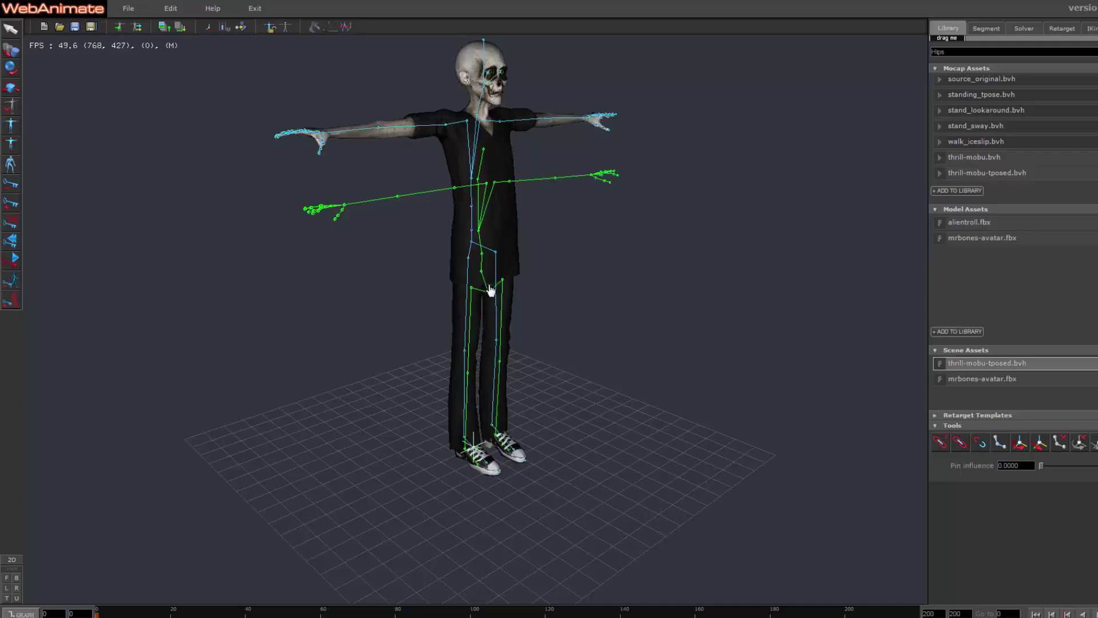
shift+click(472, 249)
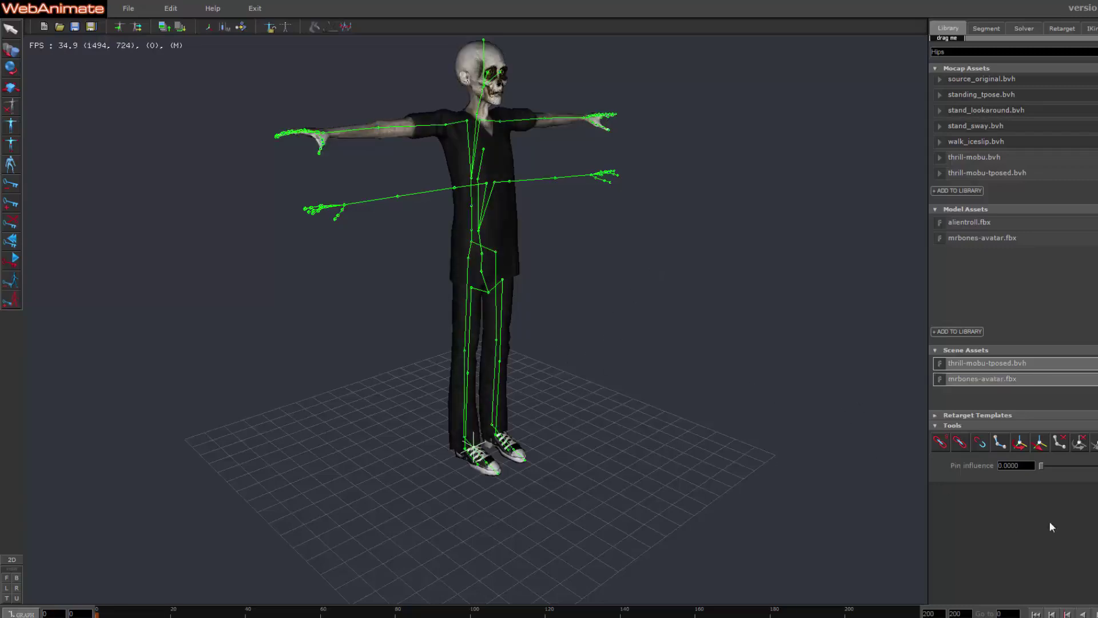
click(961, 449)
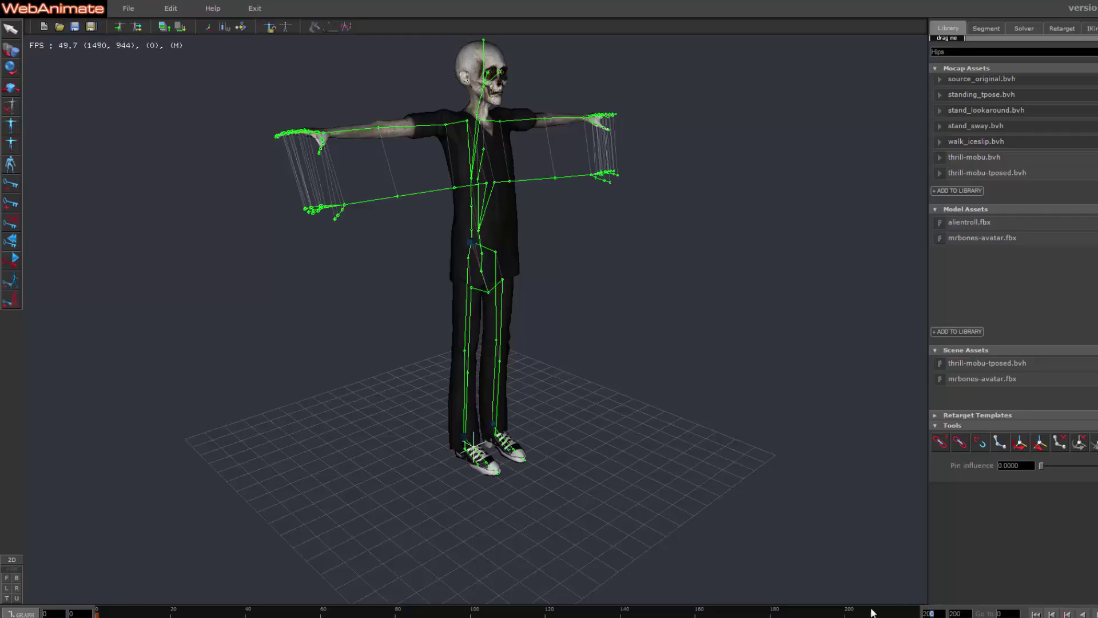
- Set the end frame to 3800 and scrub the timeline to watch the avatar dance
drag(873, 612, 839, 613)
text(3800)
key(Return)
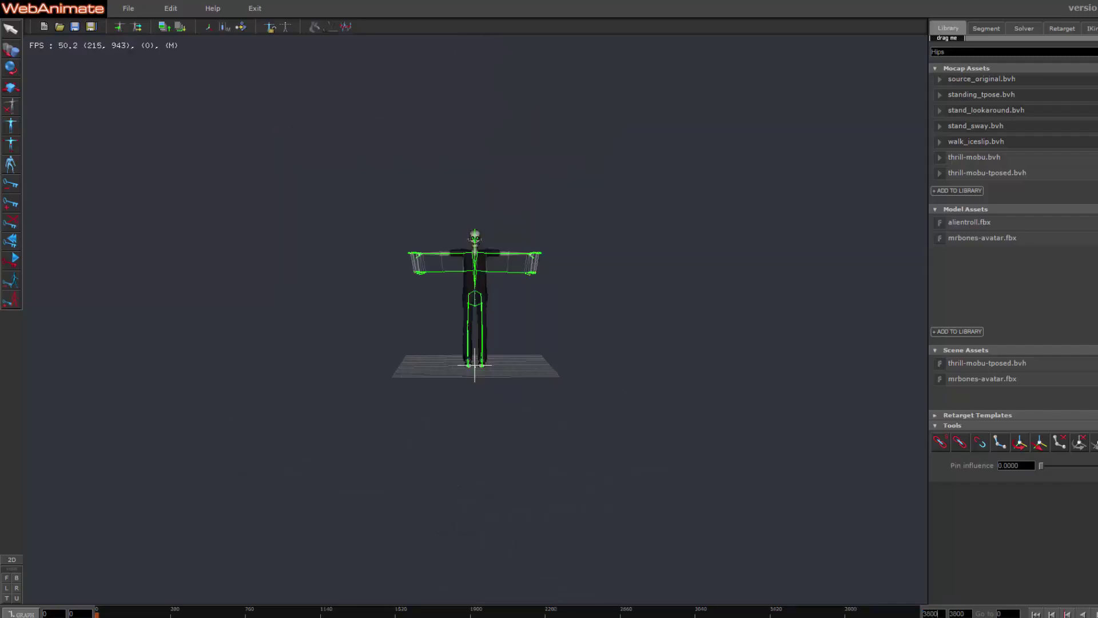
drag(97, 615, 172, 615)
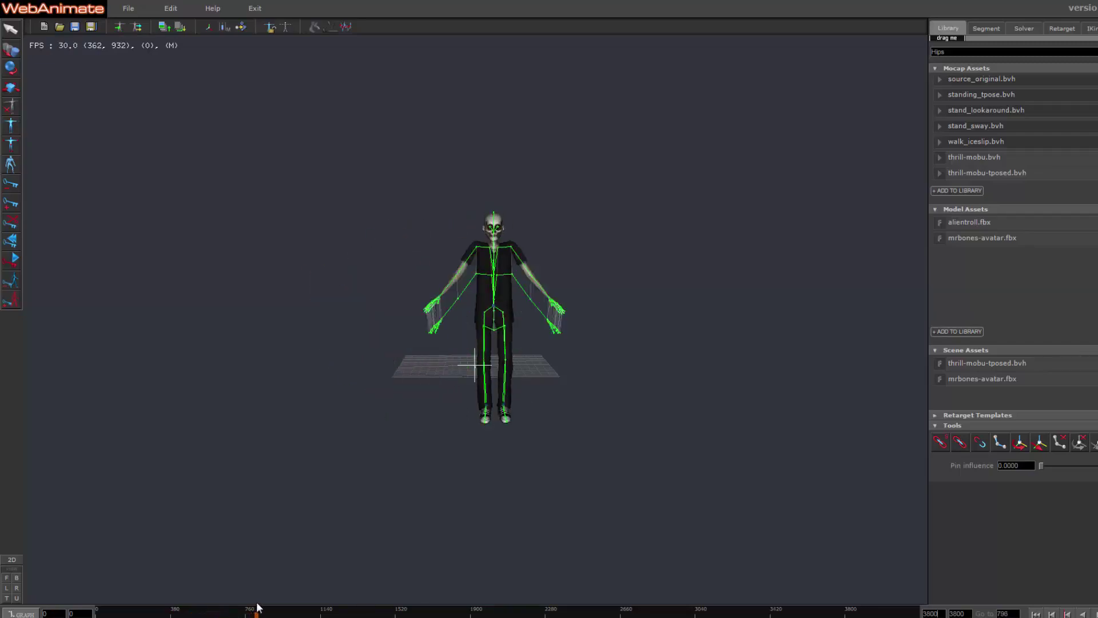
- Move to frame 918 and drag the avatar's hips down
drag(264, 606, 267, 607)
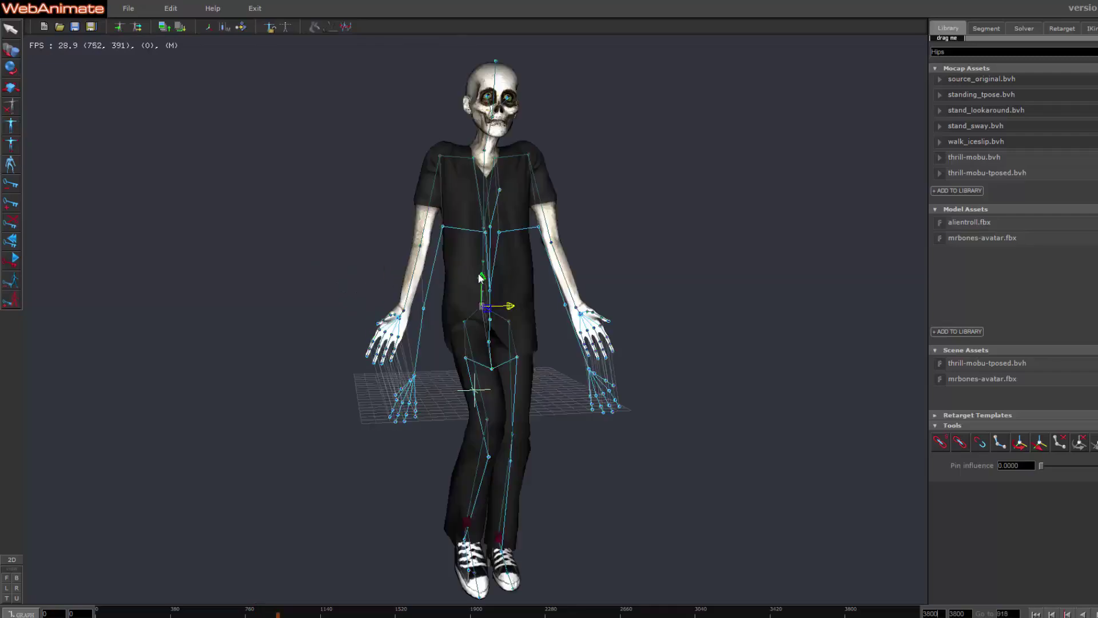
drag(483, 296, 532, 319)
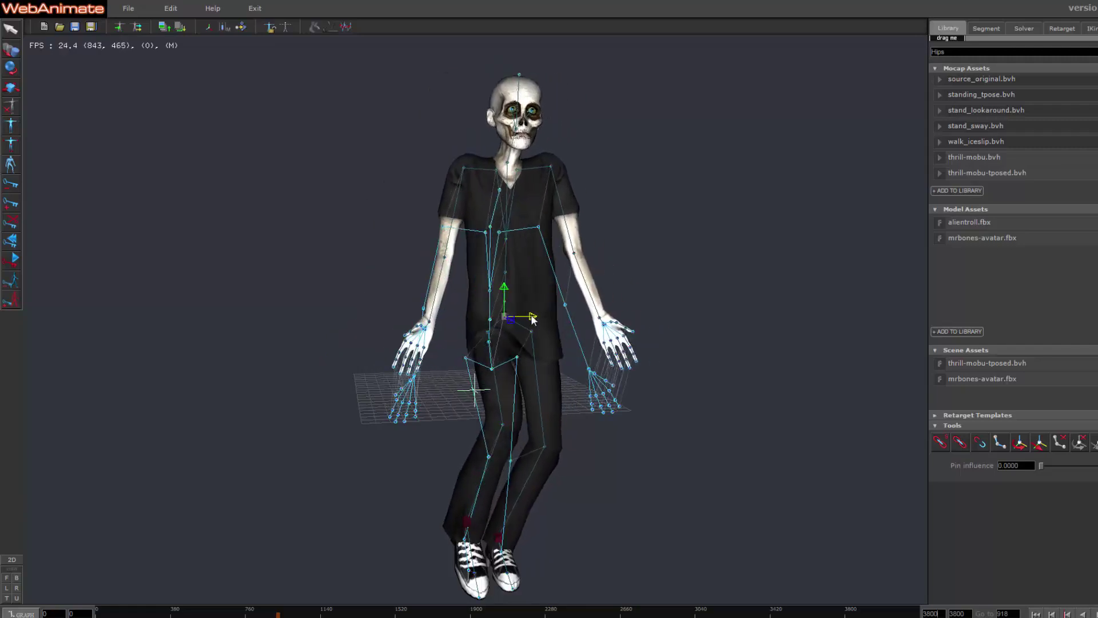
mouse_move(507, 291)
mouse_down()
mouse_move(510, 301)
mouse_move(523, 274)
mouse_move(520, 290)
mouse_up()
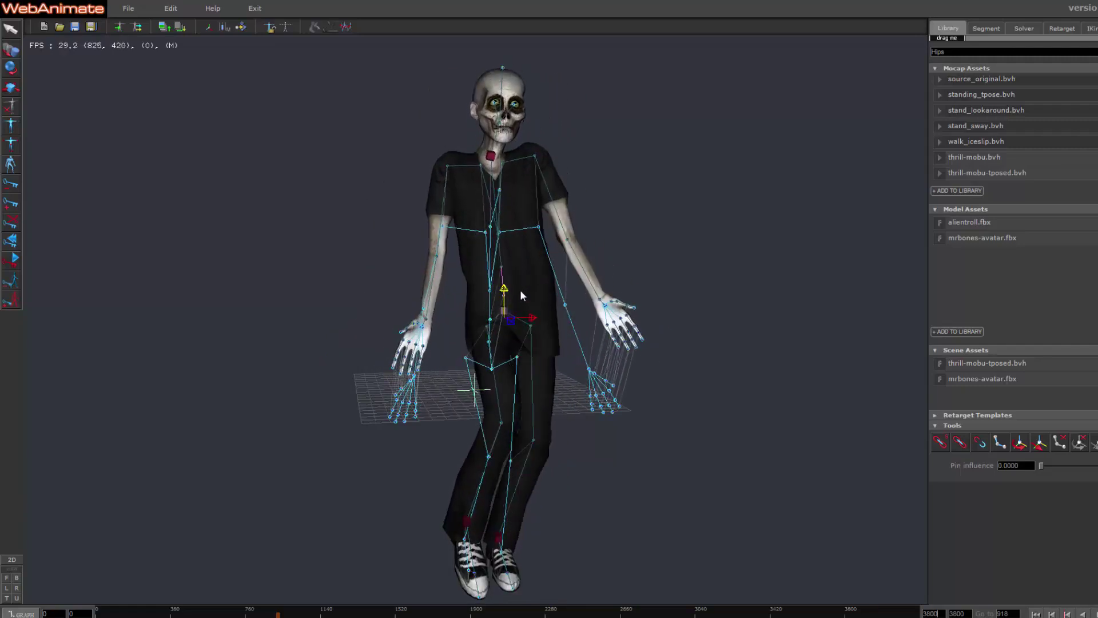
- Pin the neck and both wrists, swing the right arm out, and lower the hips into a crouch
click(496, 162)
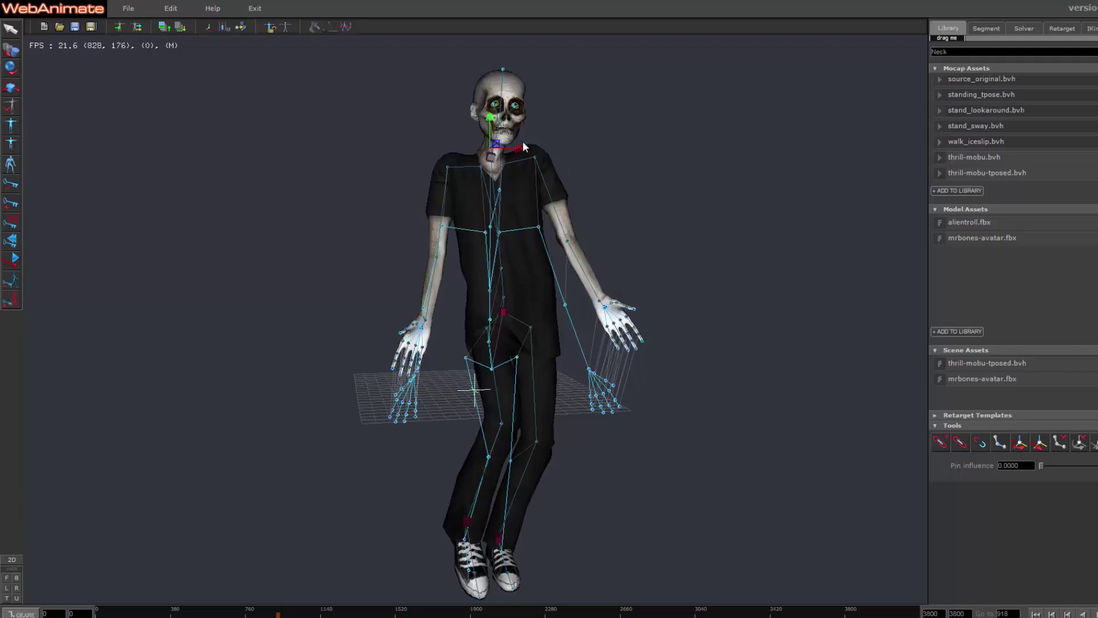
click(604, 306)
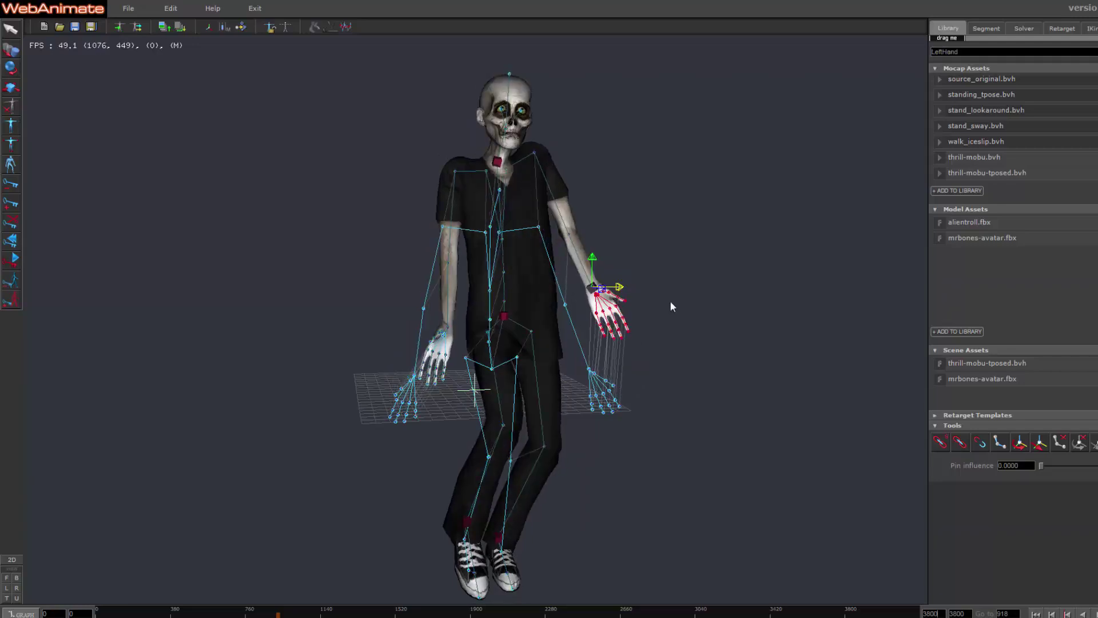
click(446, 338)
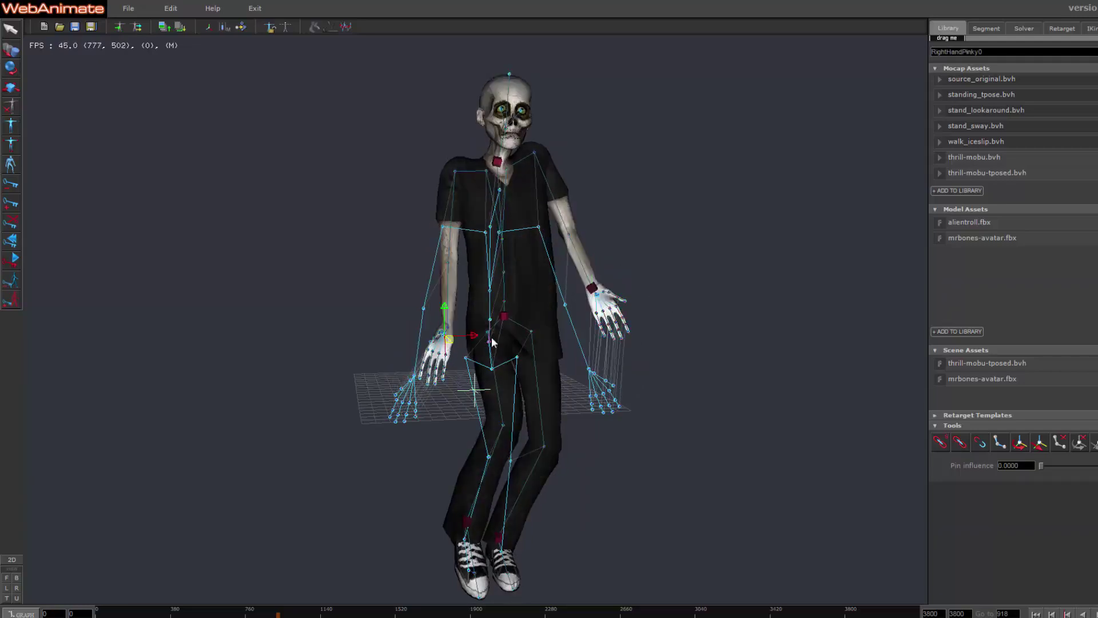
key(Up)
key(Up)
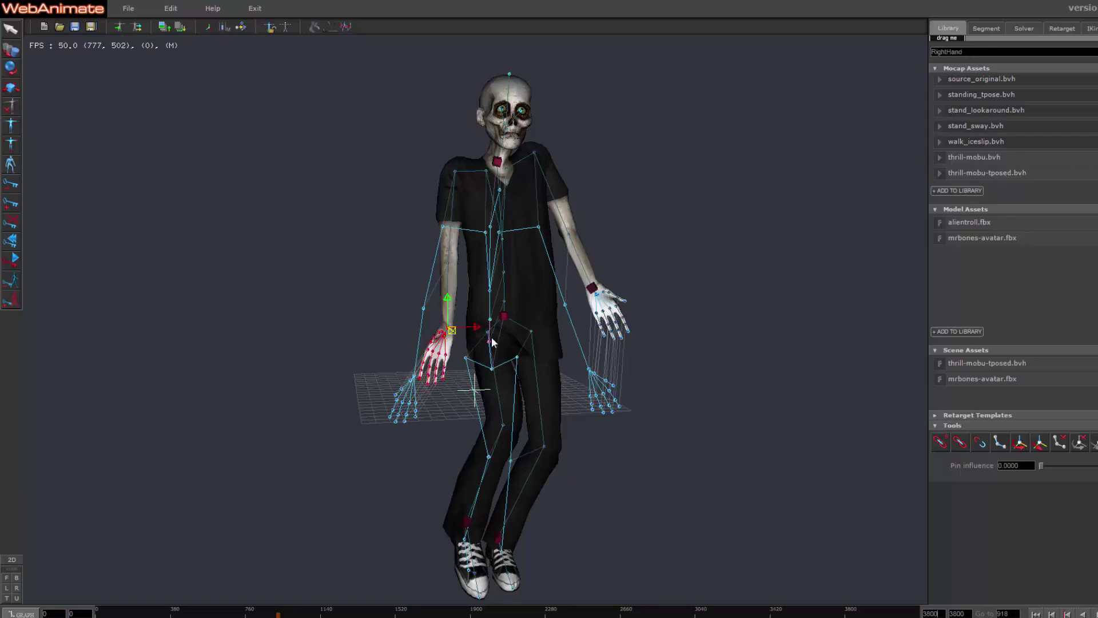
key(p)
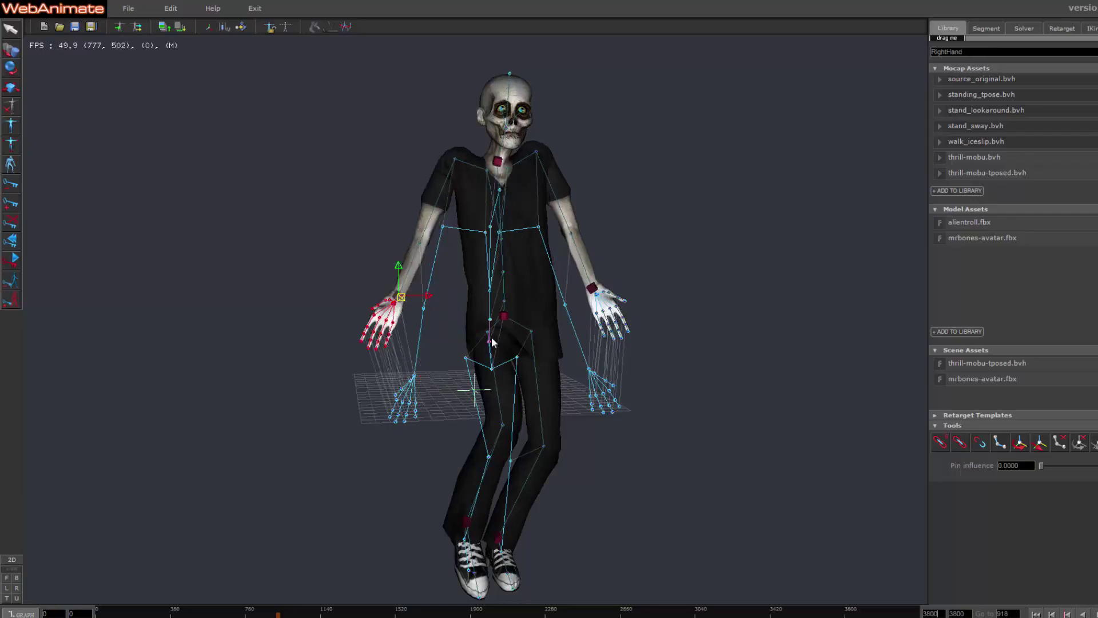
click(492, 338)
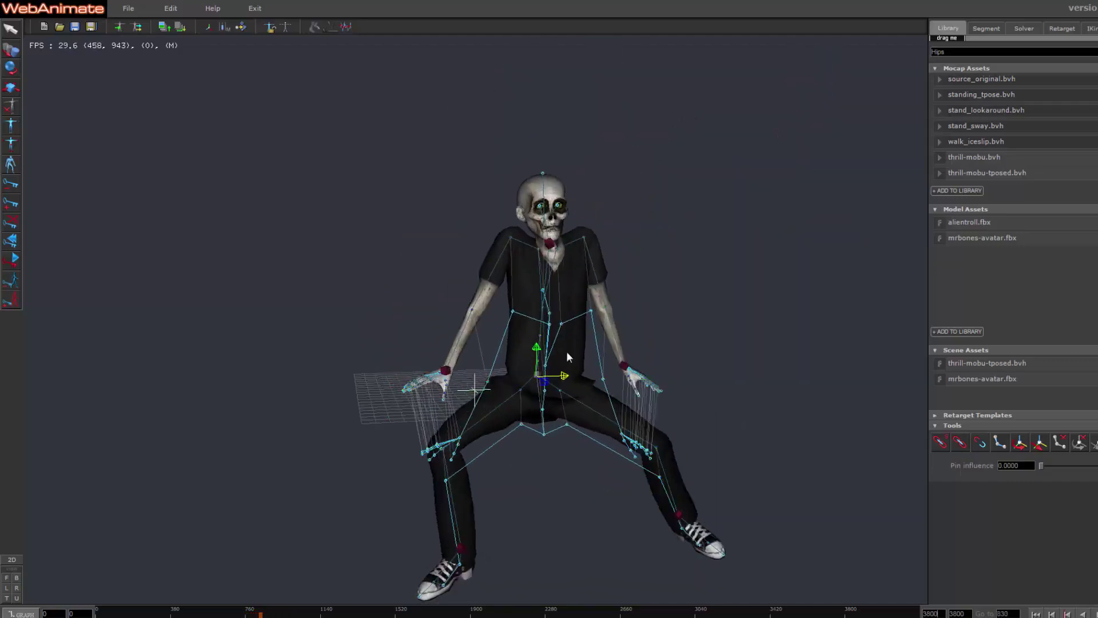
drag(538, 350, 580, 347)
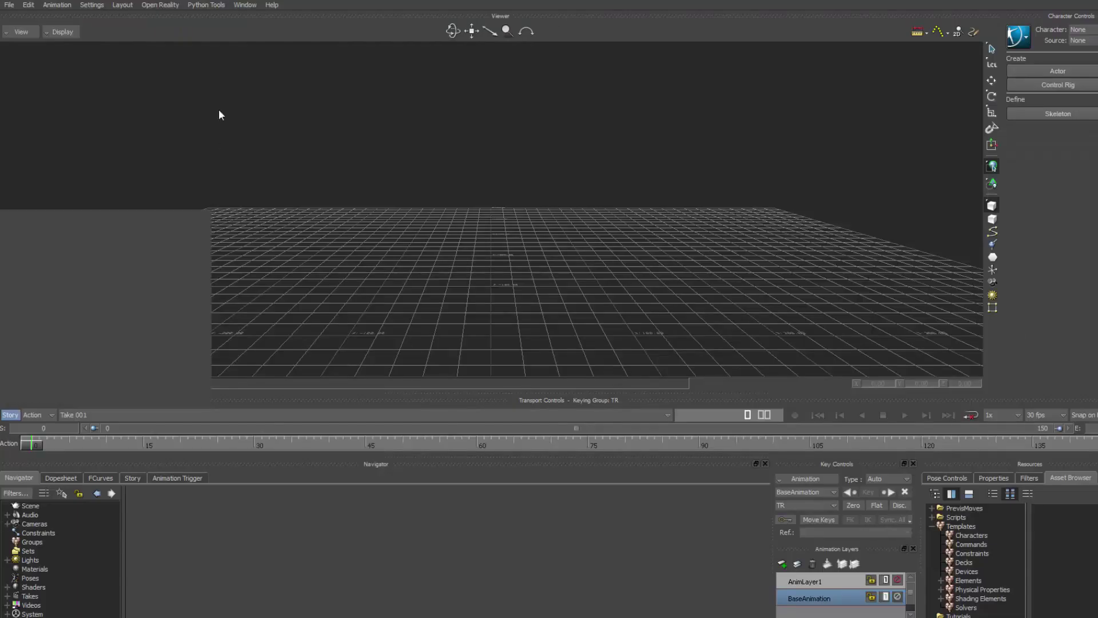
- Open the thrill-mobu-TPOSED scene and show Templates > Characters in the Asset Browser
click(13, 8)
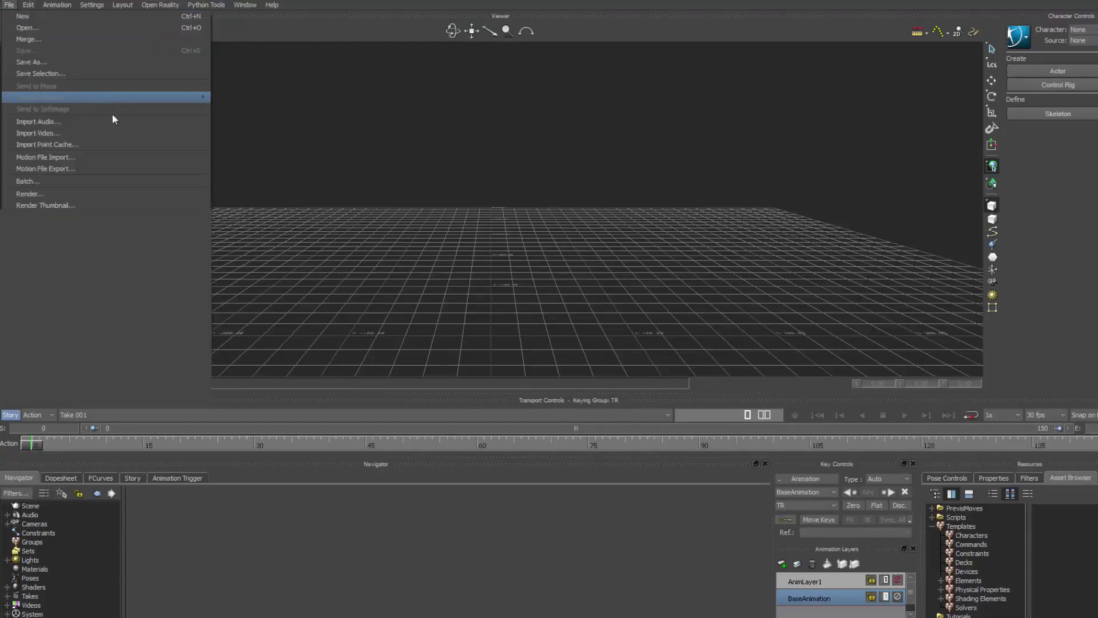
click(108, 32)
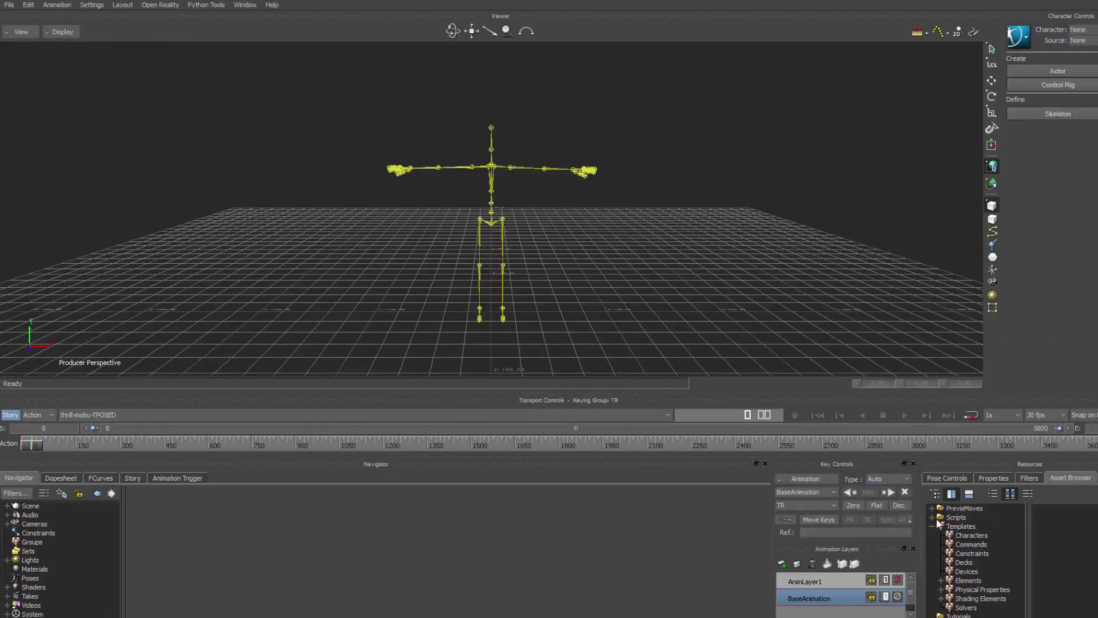
click(970, 536)
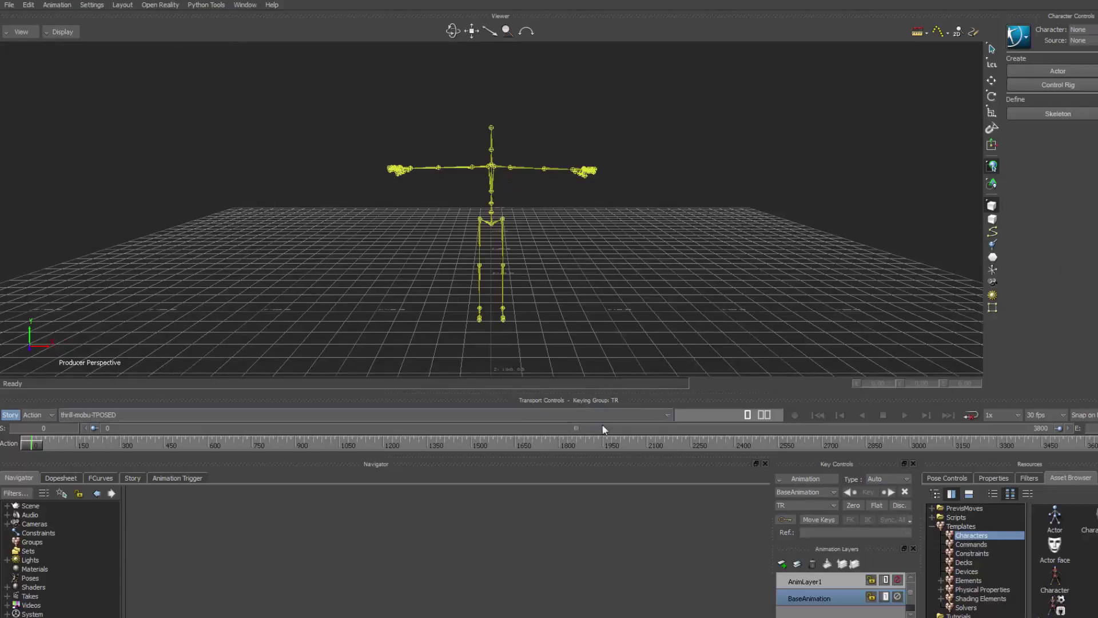
- Drop the Character template onto the skeleton's hips and characterize it as a Biped
drag(1054, 579, 493, 193)
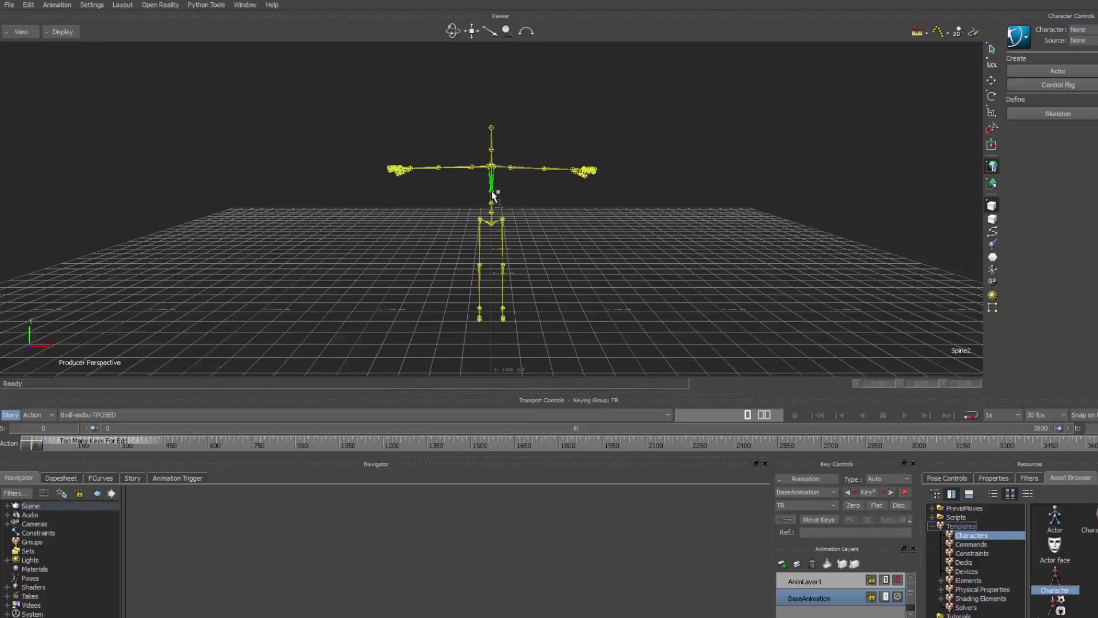
click(495, 191)
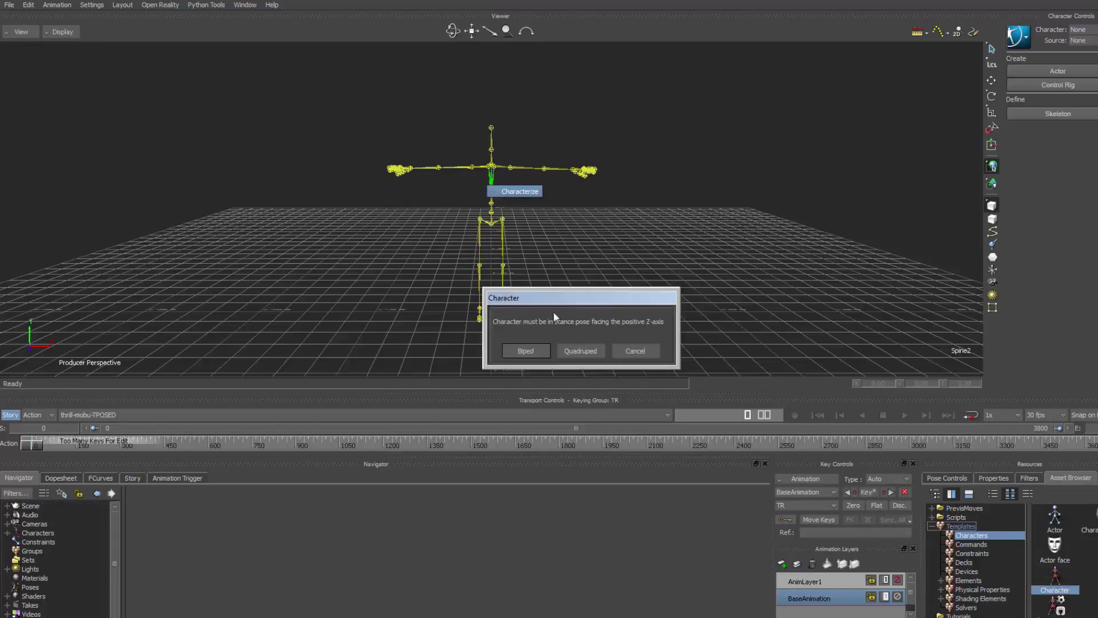
click(525, 350)
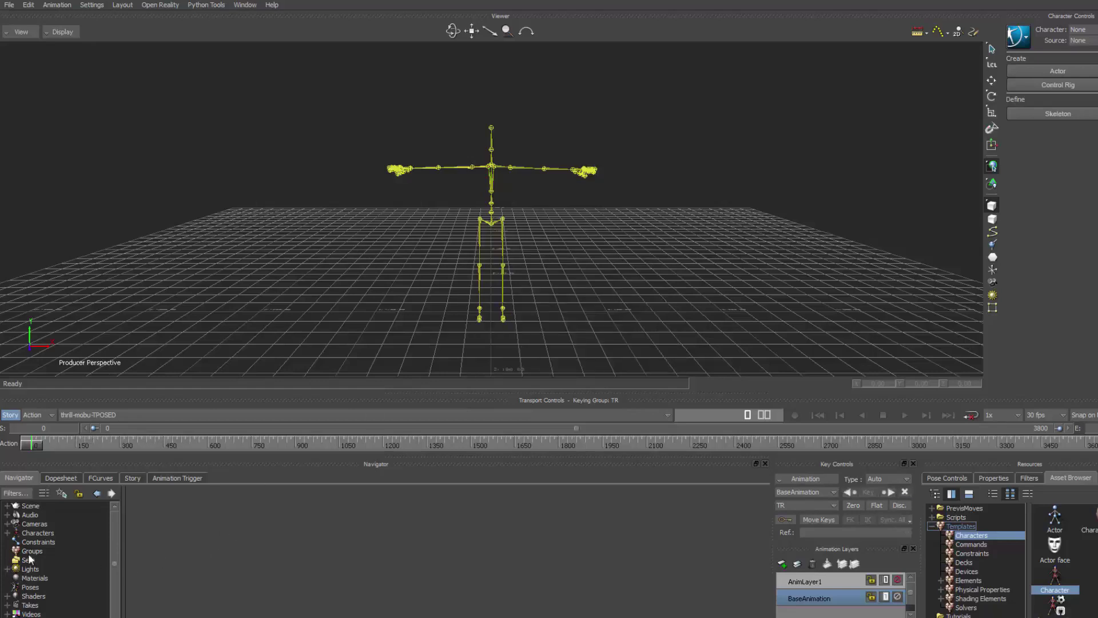
- Expand Characters in the Navigator to check the new character's definition, then deselect it
double_click(38, 534)
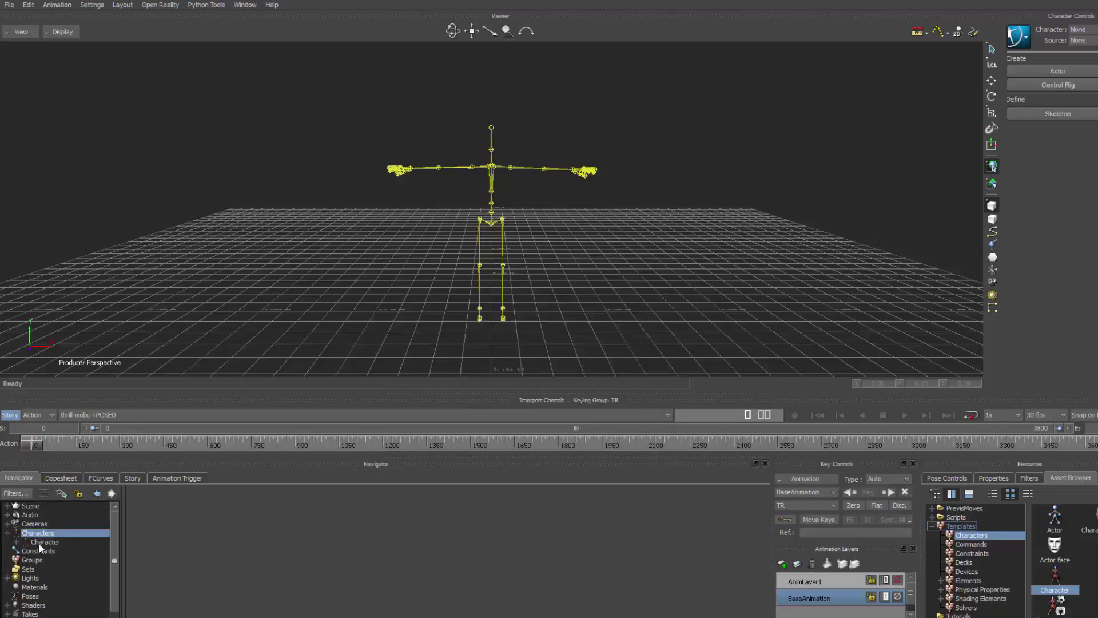
click(39, 542)
scroll(180, 567, down, 3)
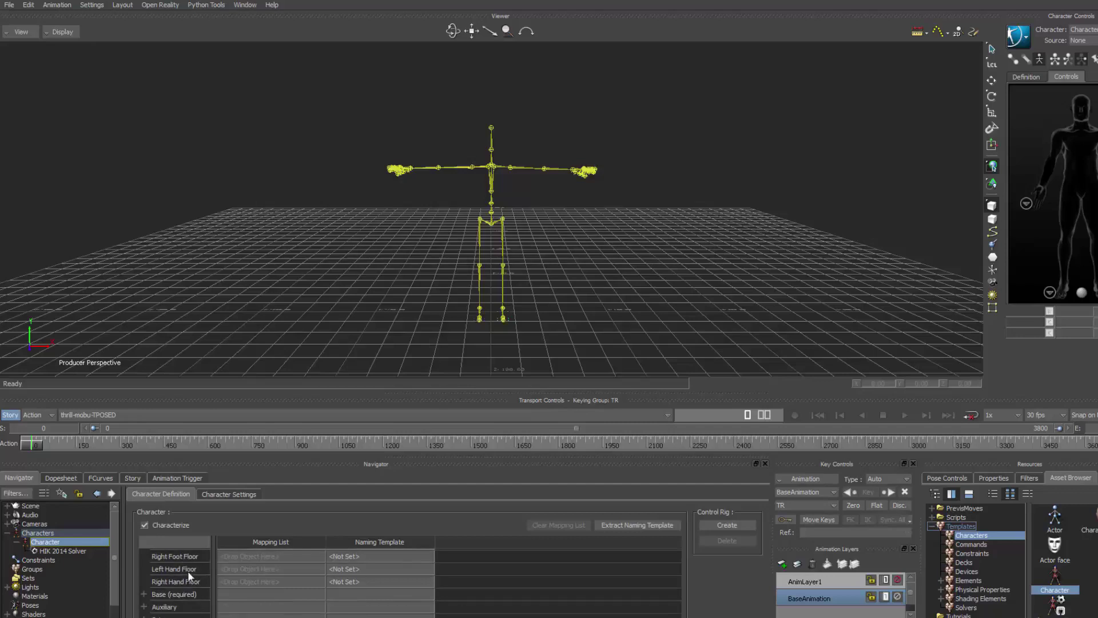
scroll(193, 601, down, 5)
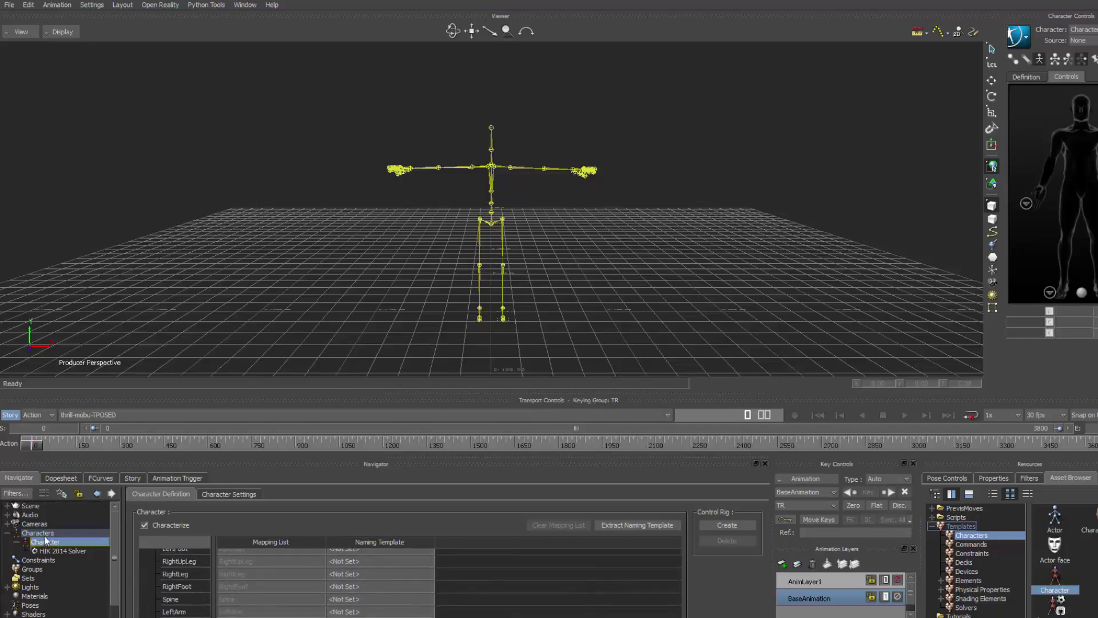
click(209, 246)
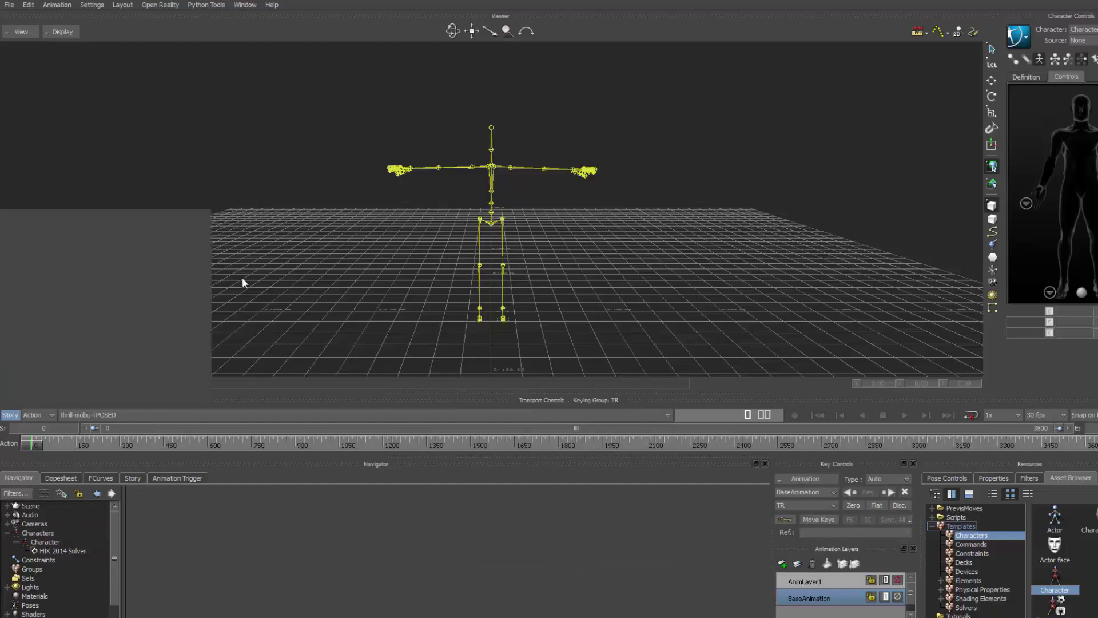
- Merge MrBones-AVATAR into the scene with the Use File Name namespace applied
click(9, 6)
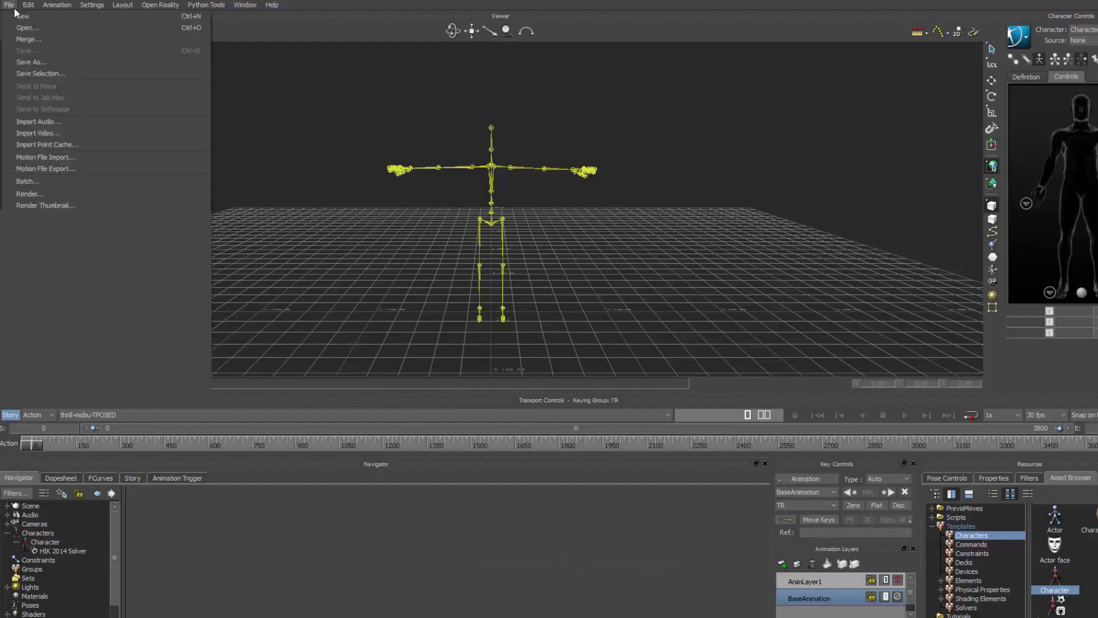
click(49, 62)
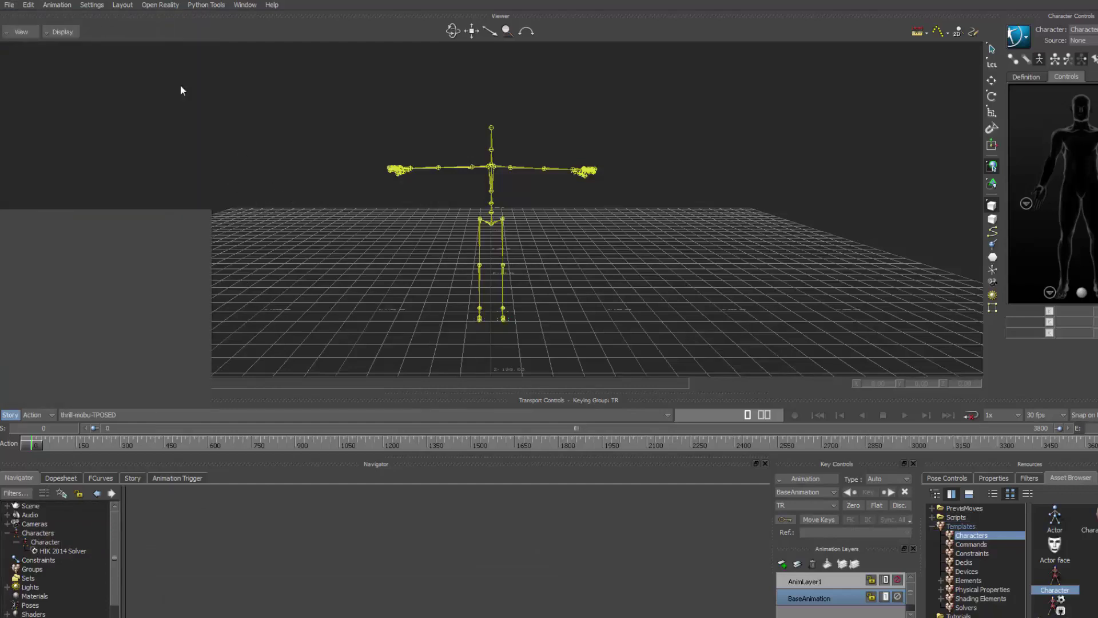
click(10, 6)
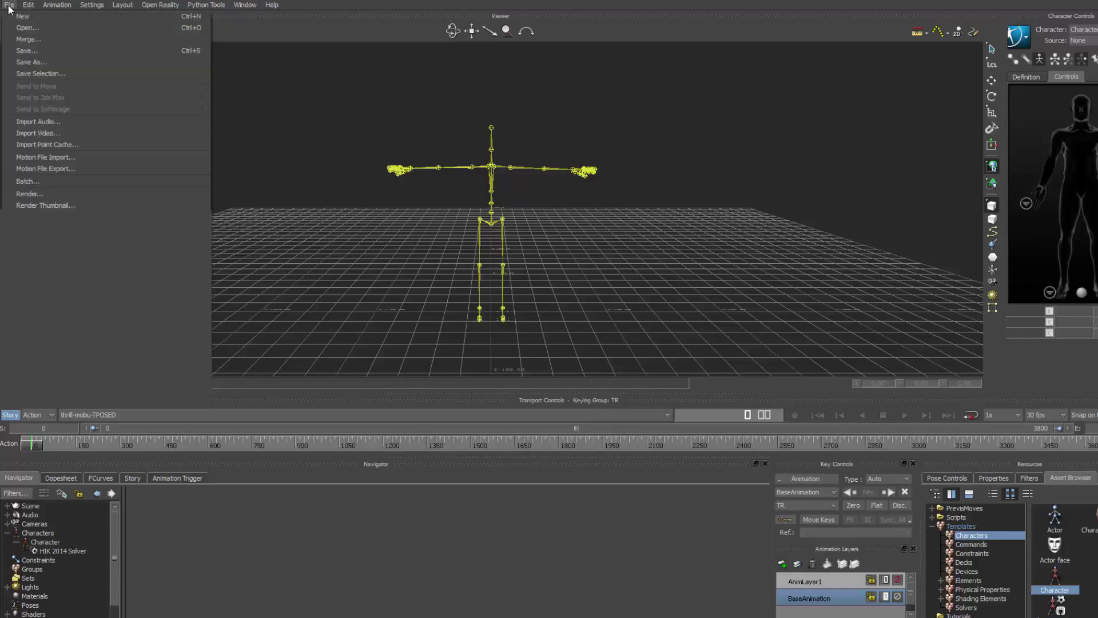
click(50, 40)
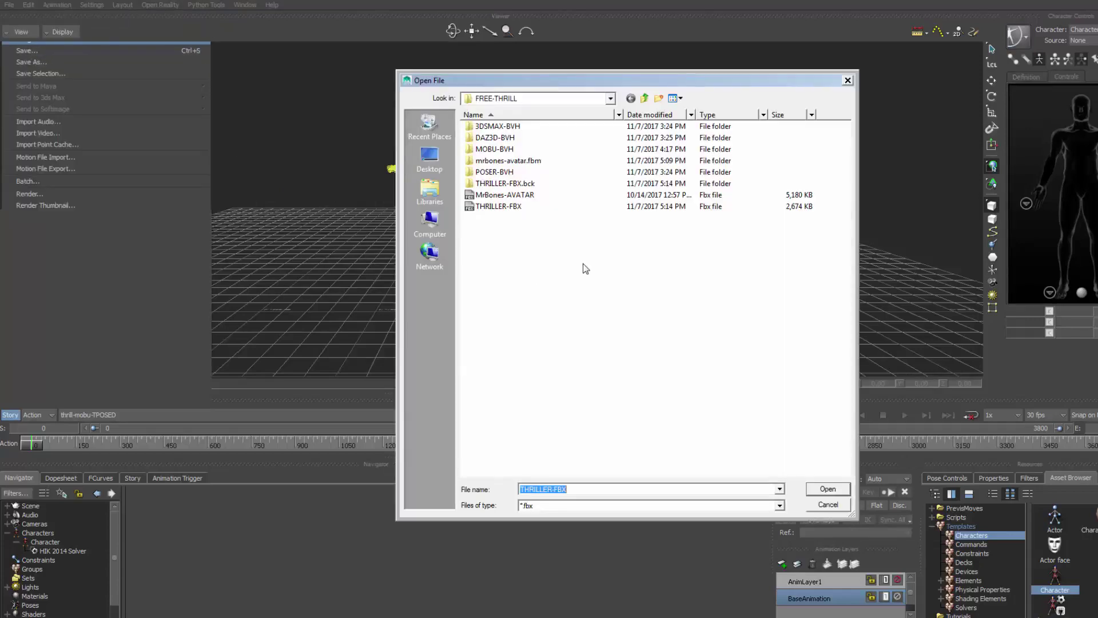
double_click(506, 195)
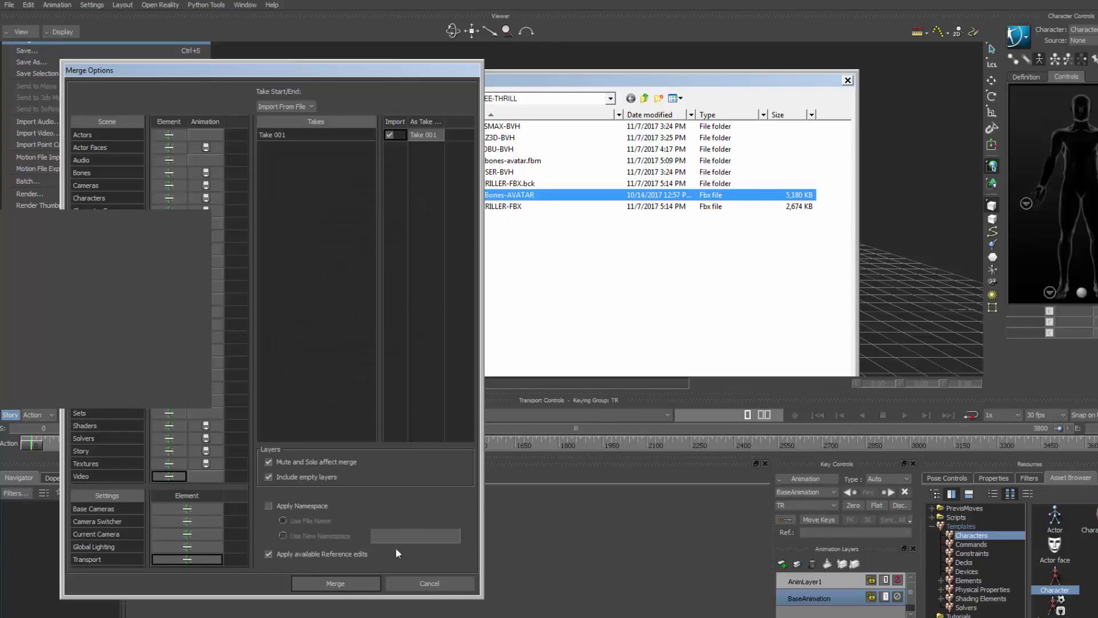
click(300, 506)
click(343, 582)
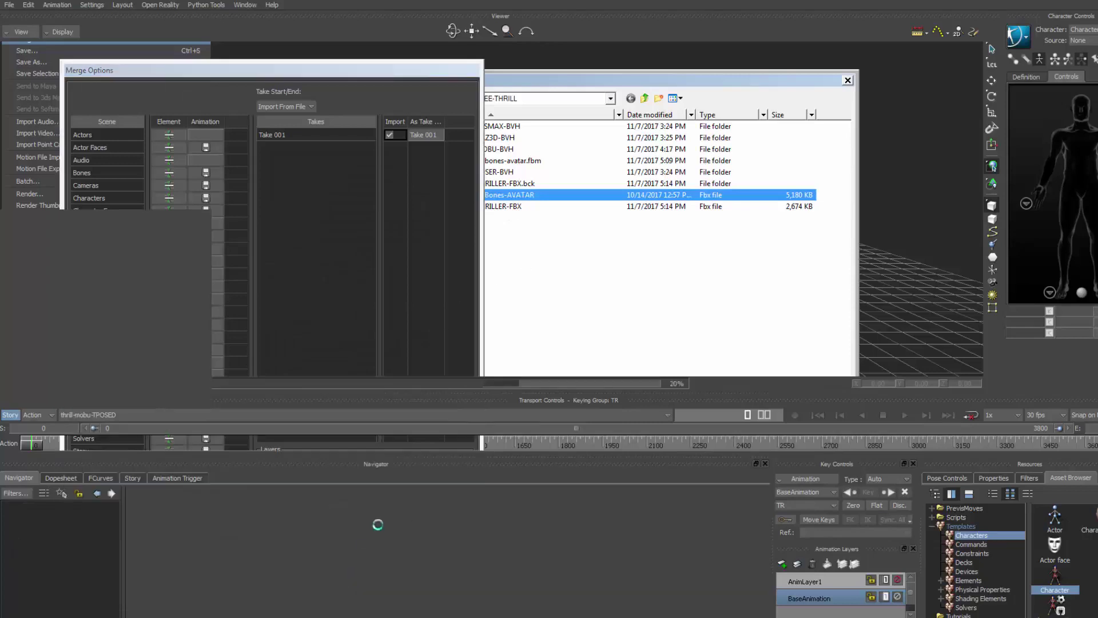
scroll(607, 273, down, 5)
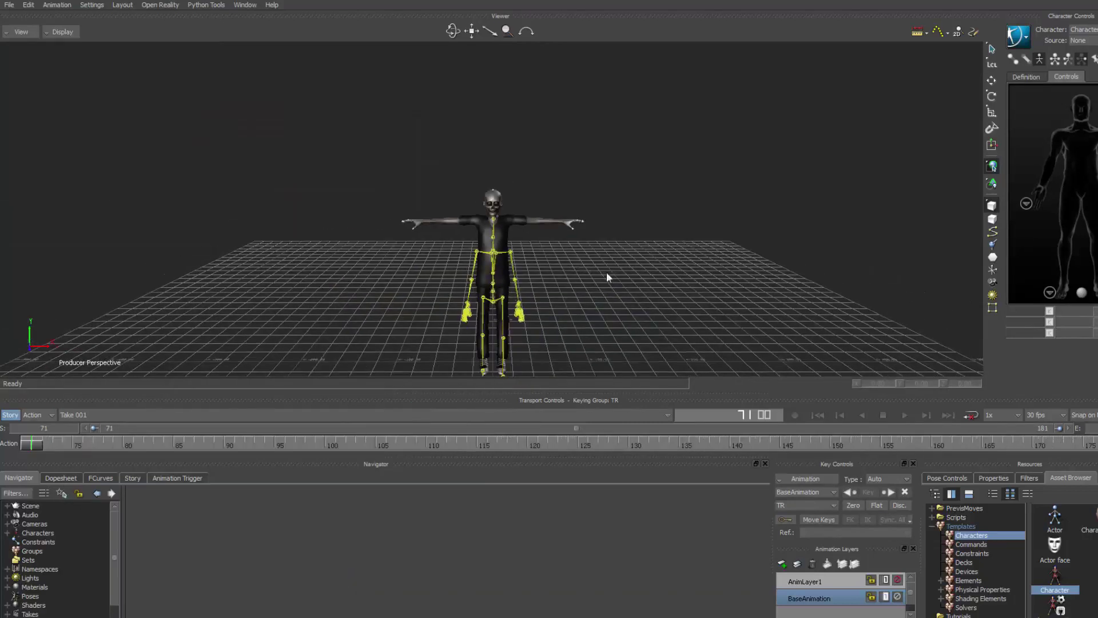
- Set MrBones-AVATAR:Character's input type to Character and make it Active
click(8, 534)
click(59, 549)
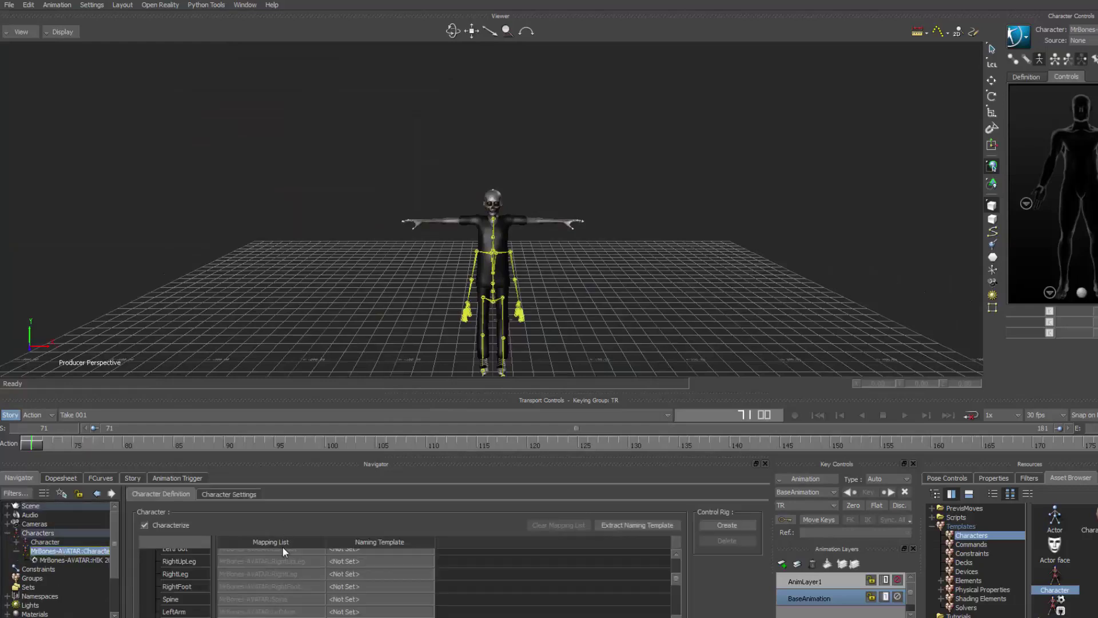
click(218, 493)
click(221, 512)
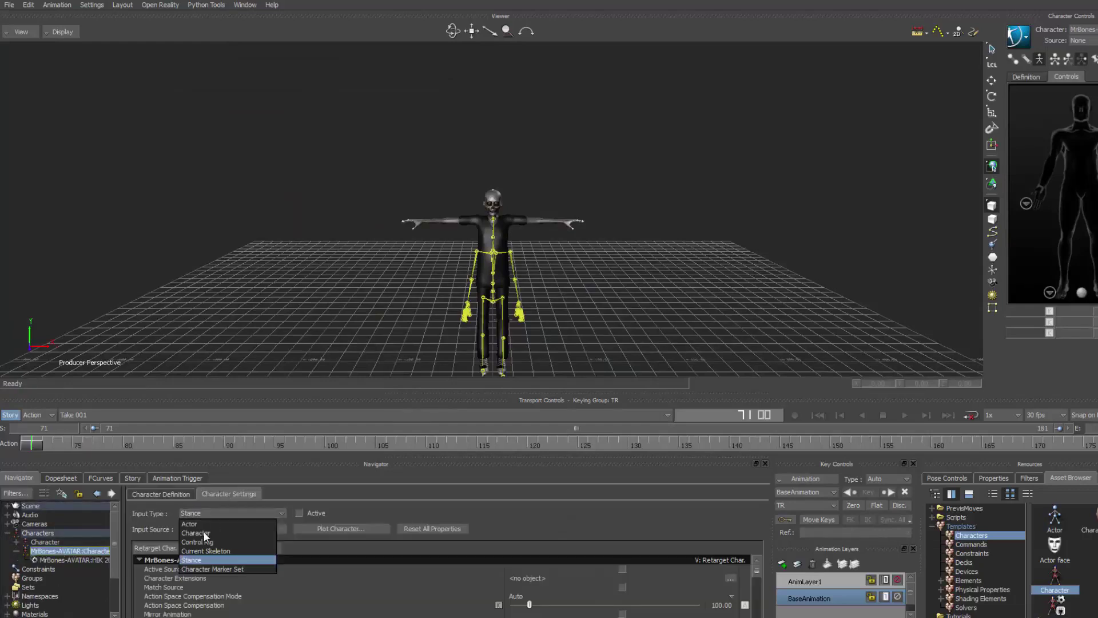
click(204, 531)
click(310, 513)
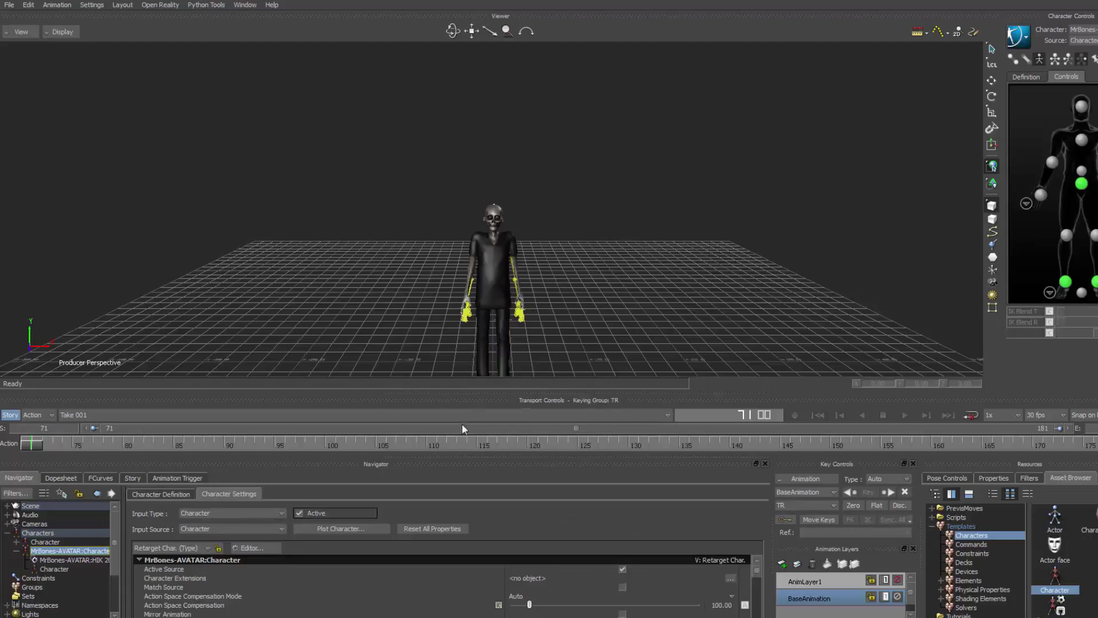
- Switch to the thrill-mobu-TPOSED take and play it on the avatar
drag(472, 30, 456, 1)
click(157, 415)
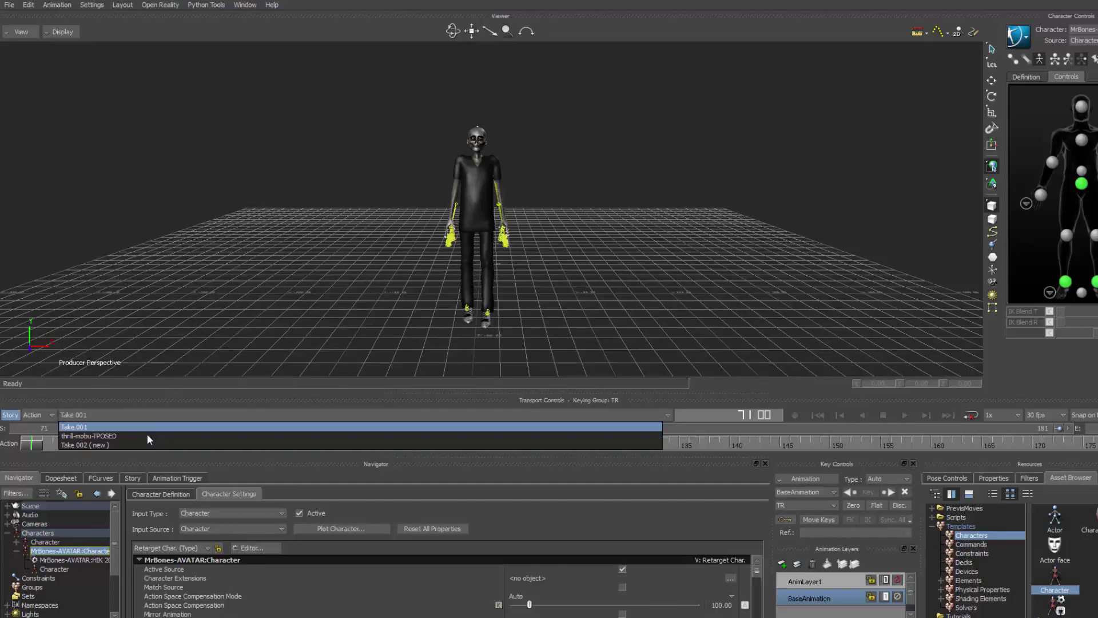
click(147, 434)
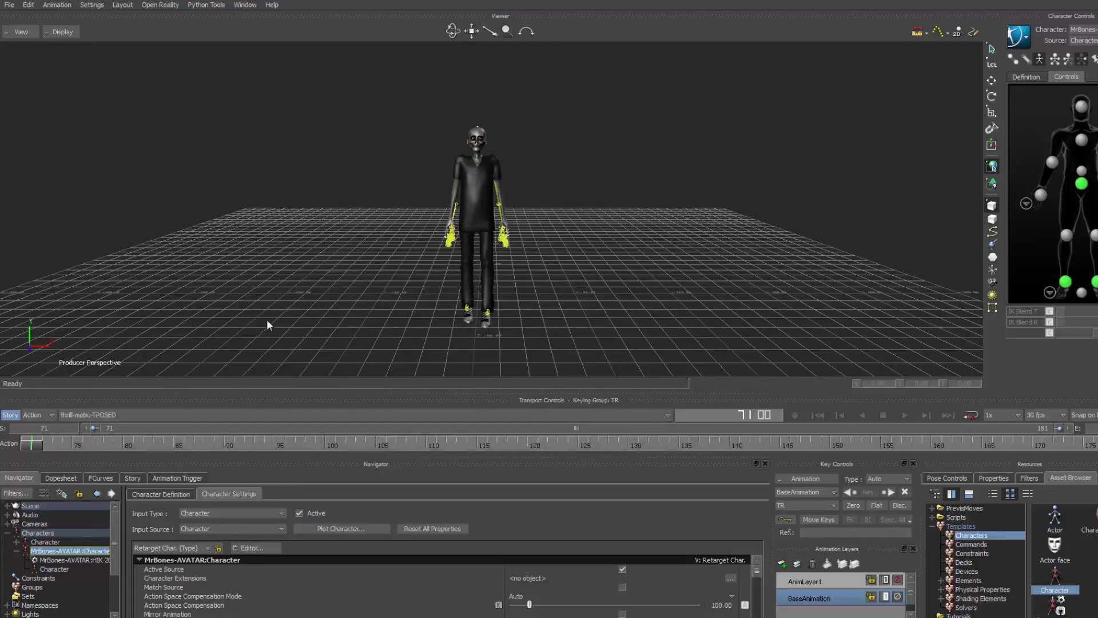
key(space)
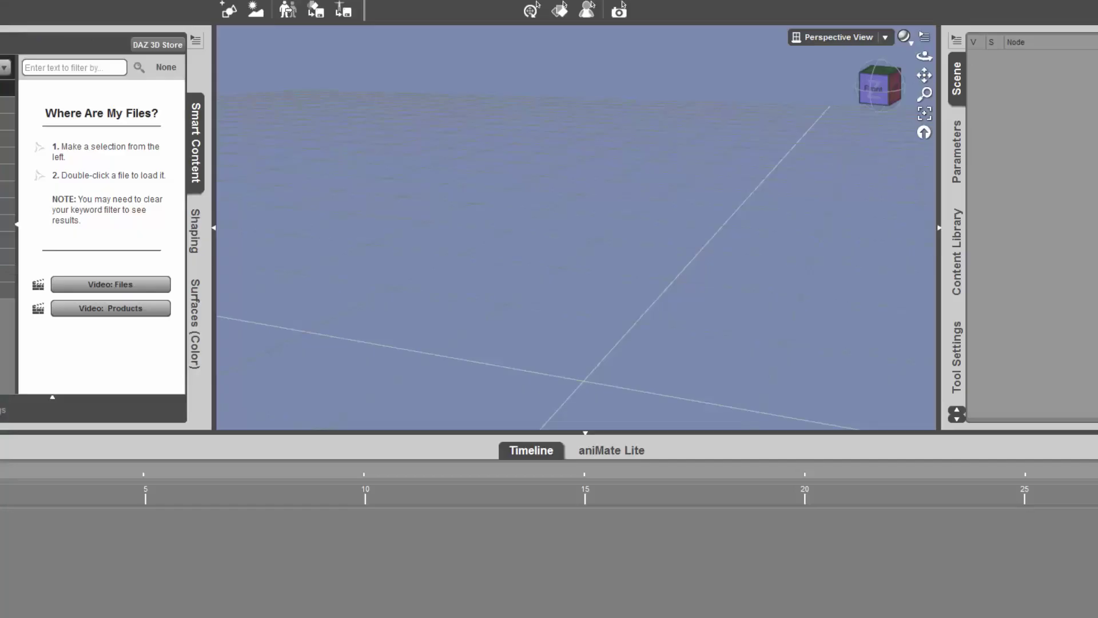
click(6, 223)
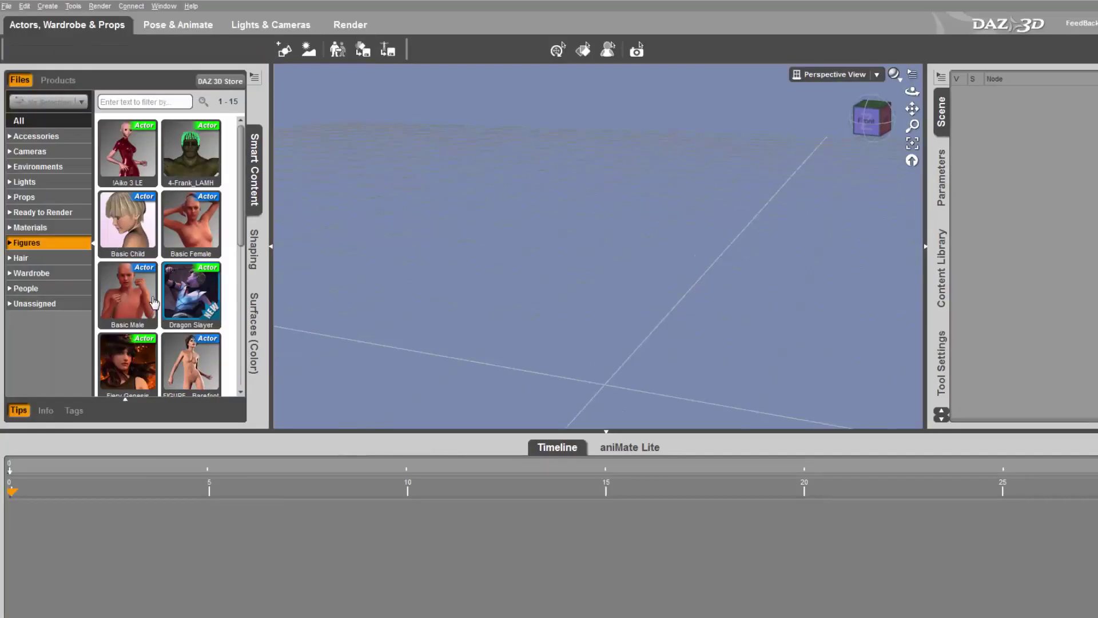
- Load the Genesis figure into the scene and switch its rotation limits off
scroll(160, 309, down, 5)
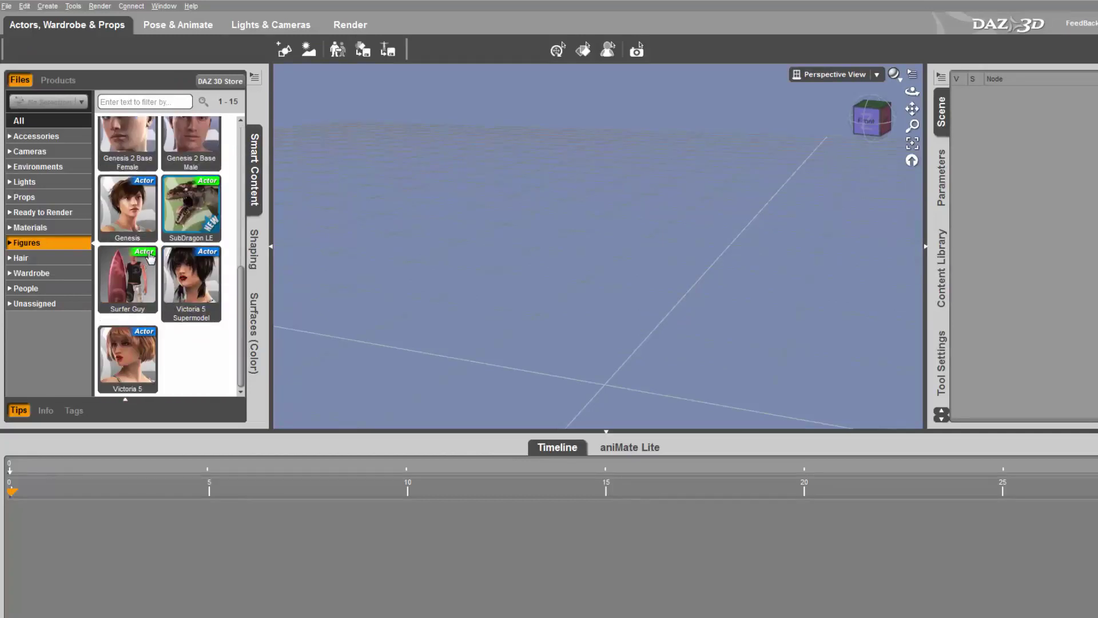
double_click(109, 224)
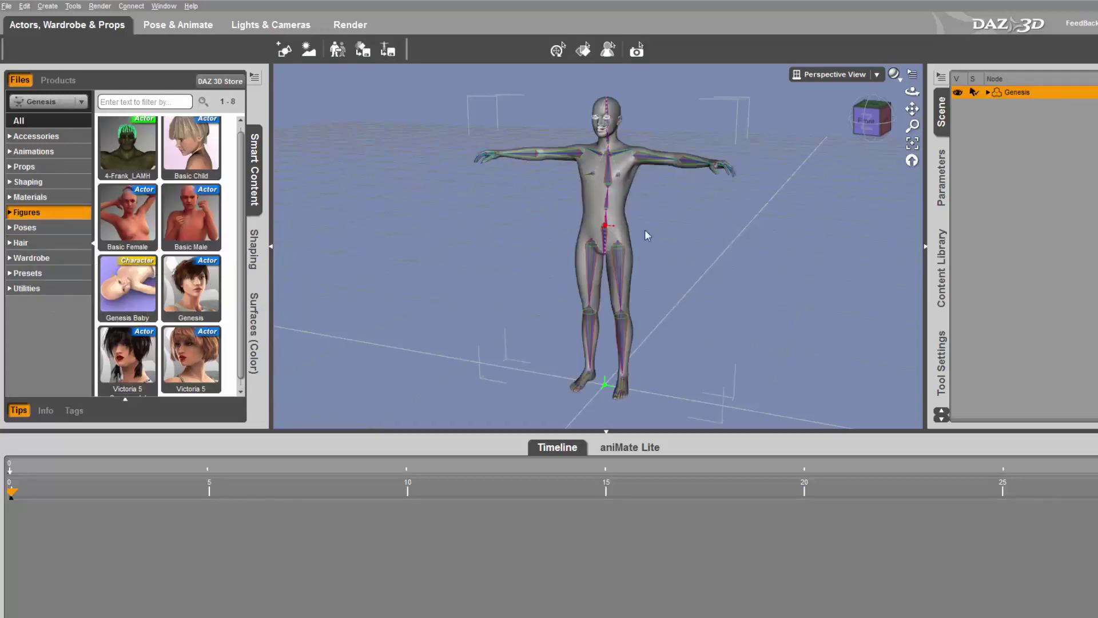
click(24, 6)
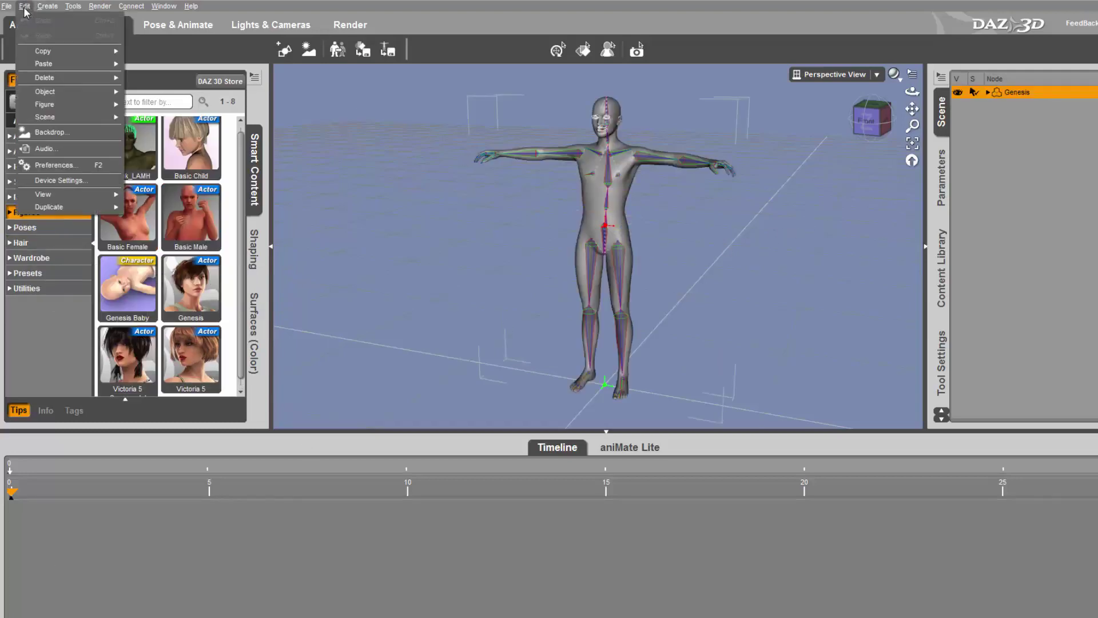
mouse_move(95, 103)
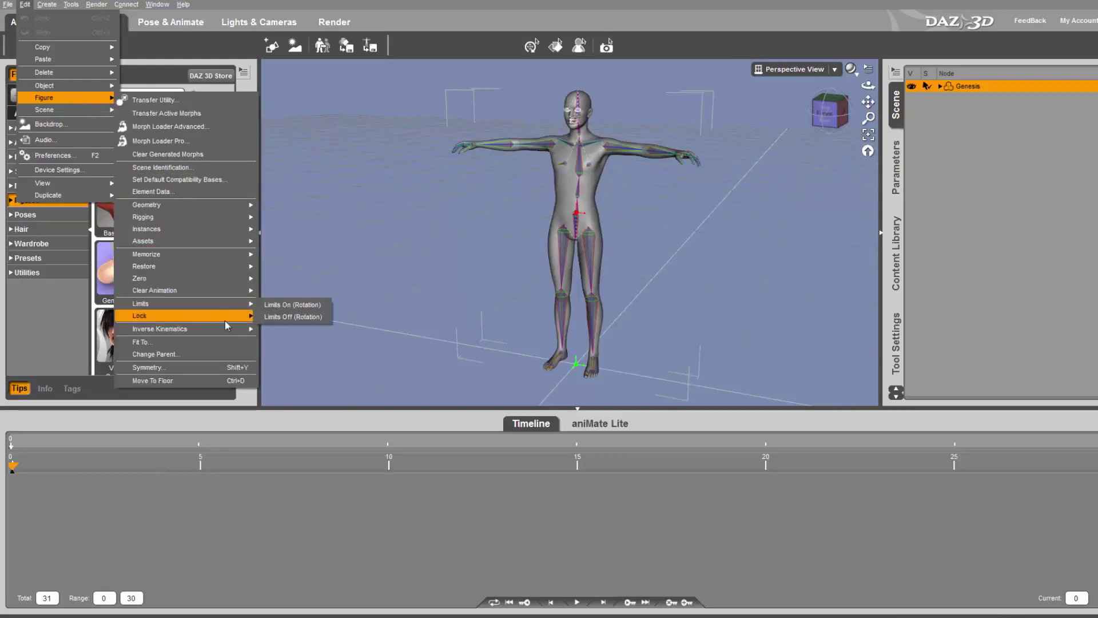
mouse_move(231, 304)
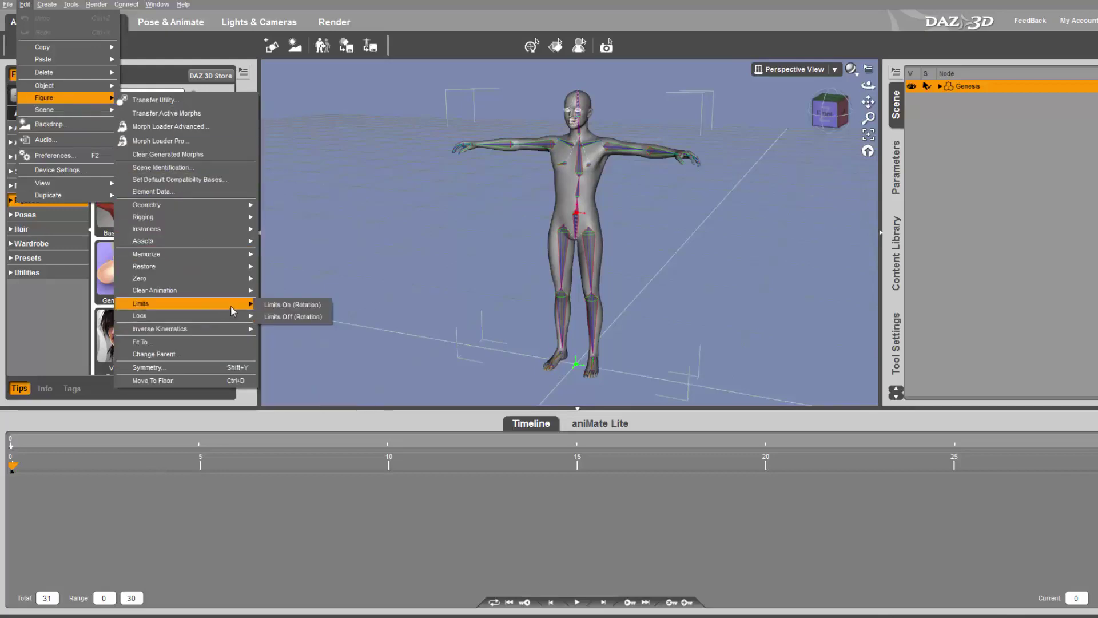
click(283, 317)
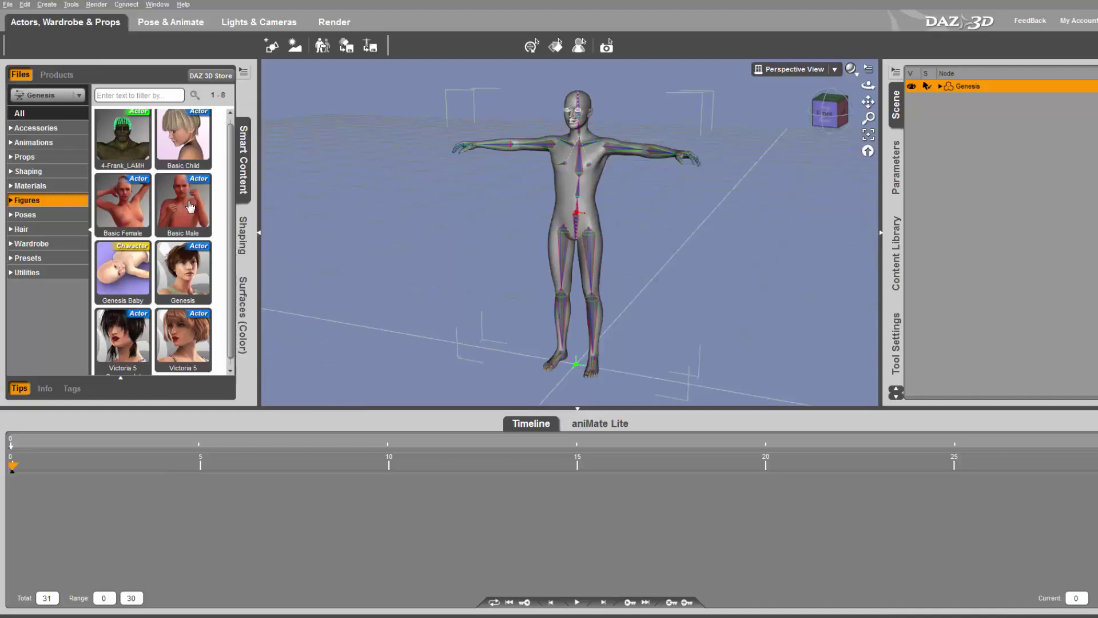
click(7, 5)
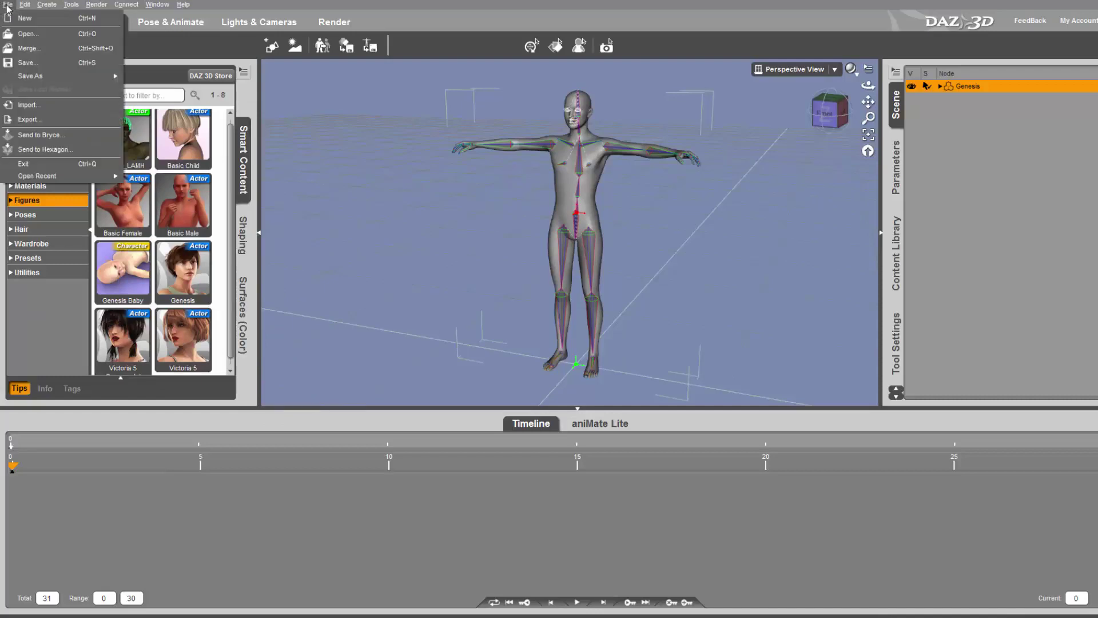
- Import Thrill-Daz3D.bvh onto Genesis, play and stop it, then scrub to around frame 417
click(80, 109)
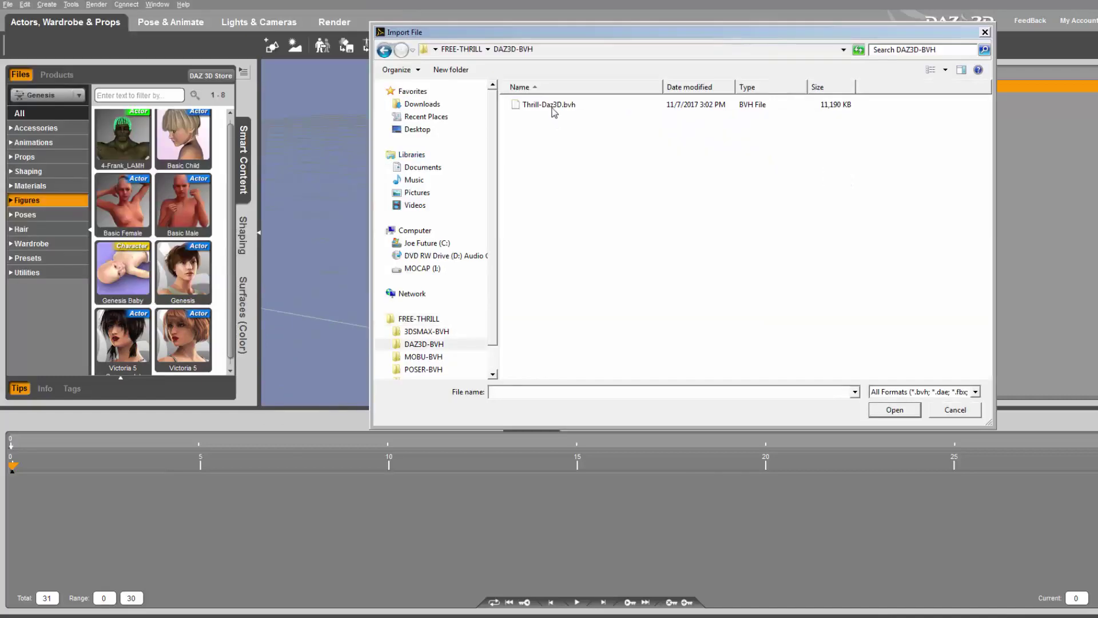
double_click(554, 106)
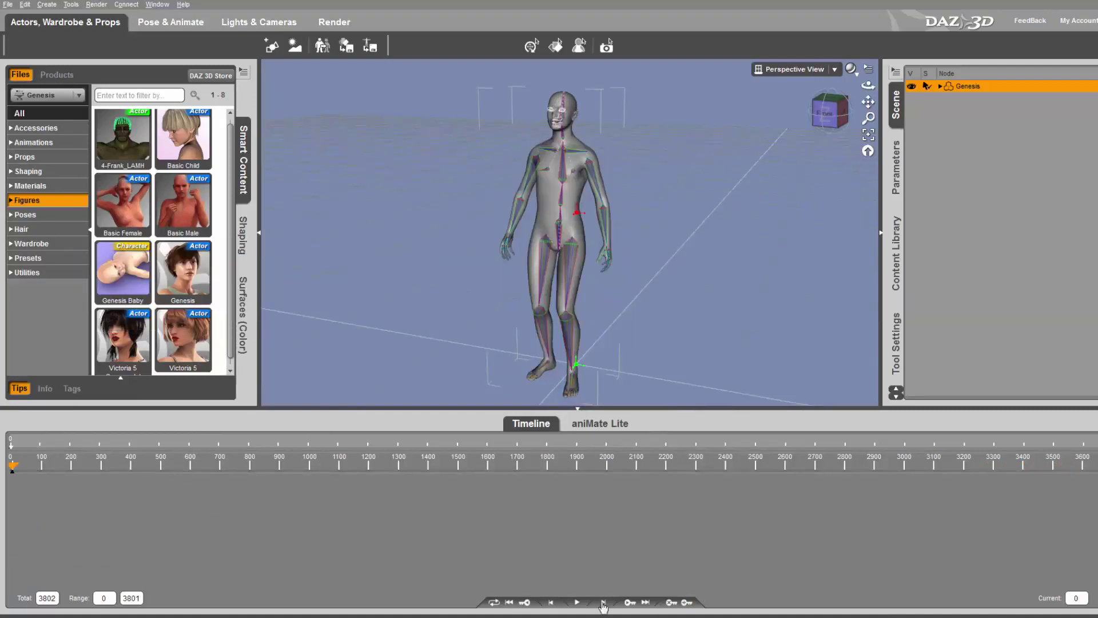
click(577, 603)
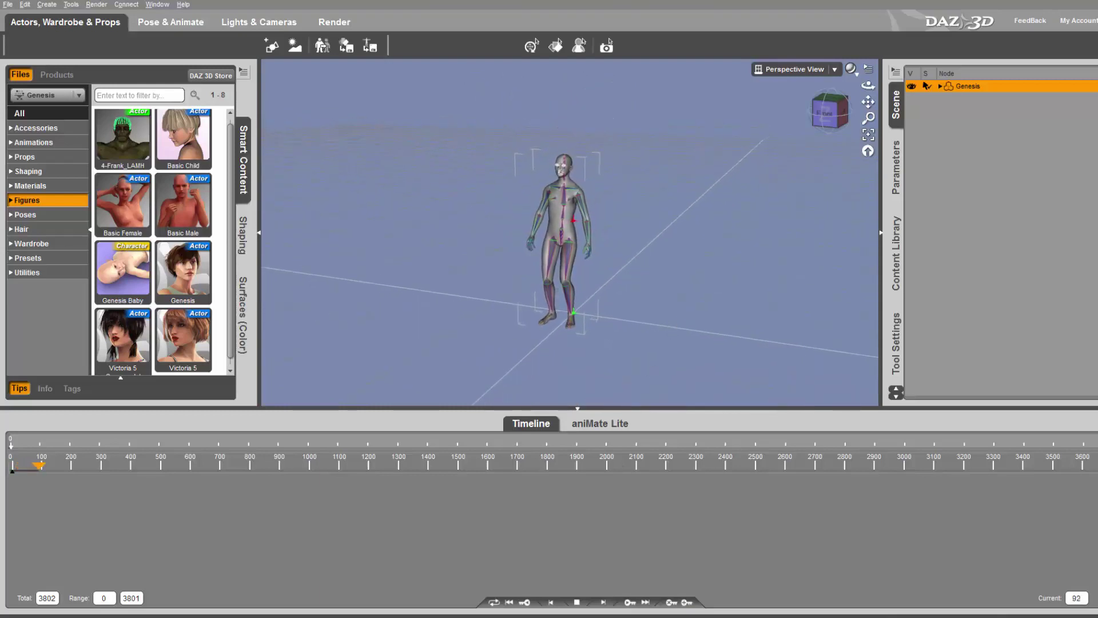
click(581, 605)
drag(51, 468, 148, 472)
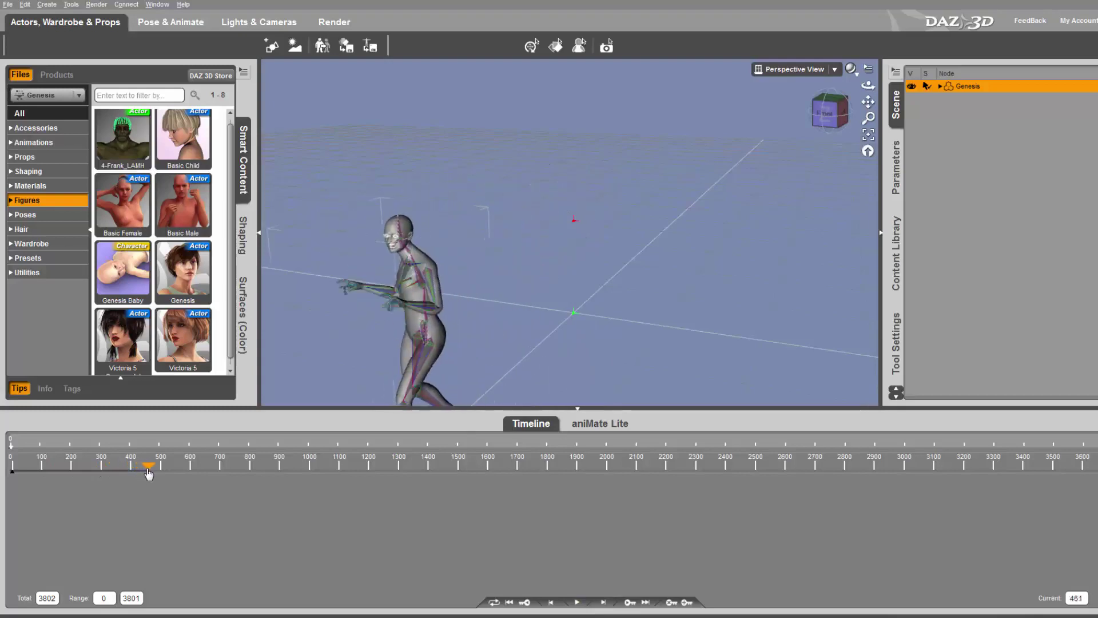